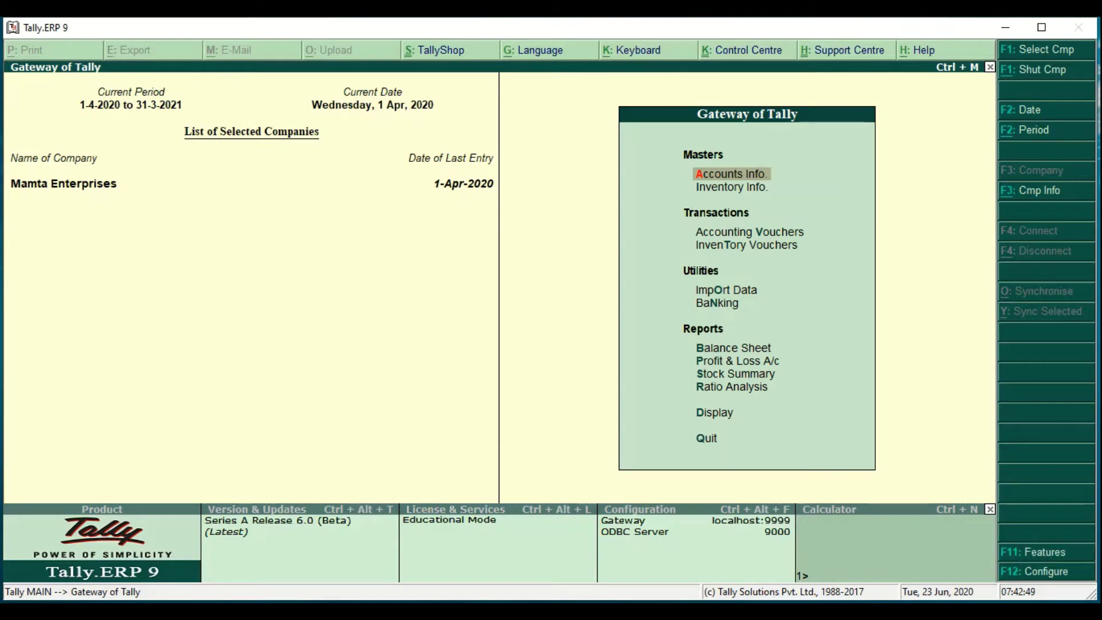
- Enable tracking of additional costs of purchases in the company's inventory features and save the settings
key(F11)
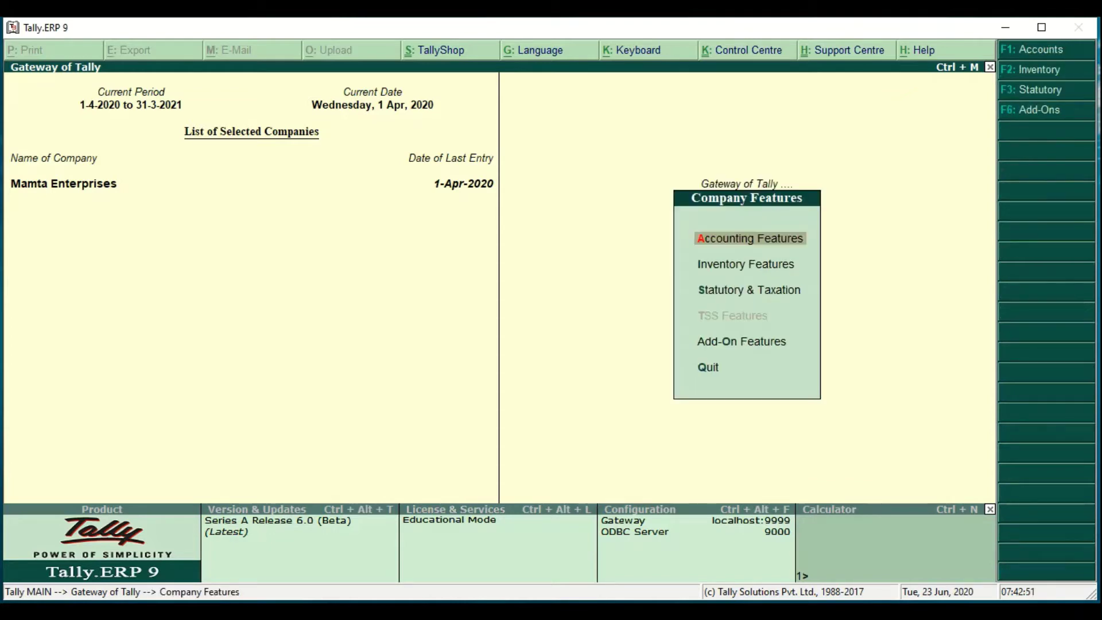
key(Down)
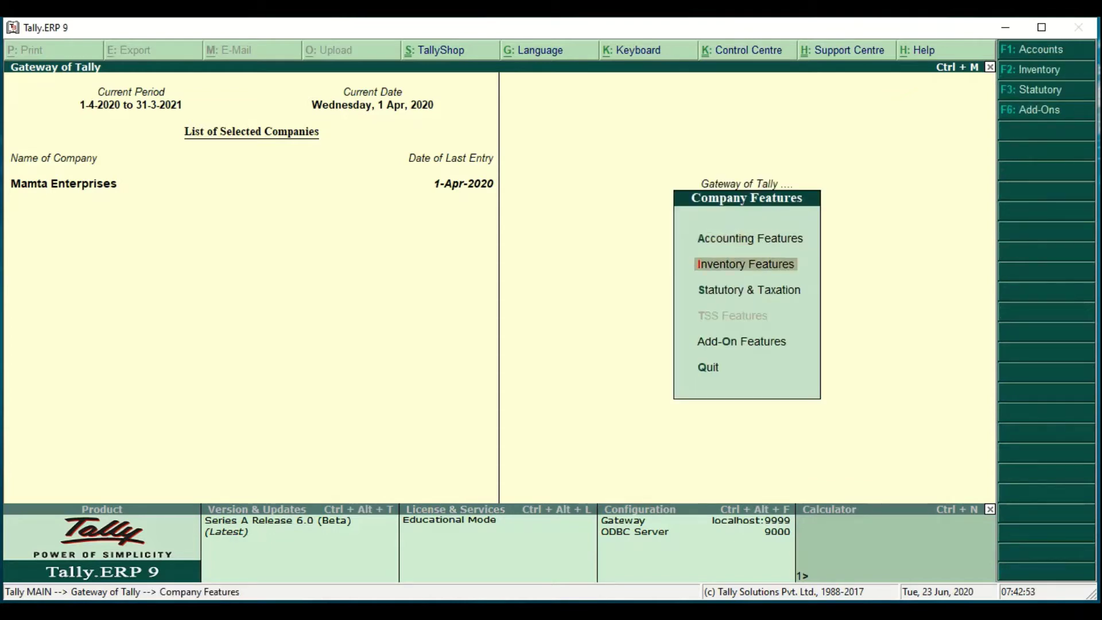
key(Return)
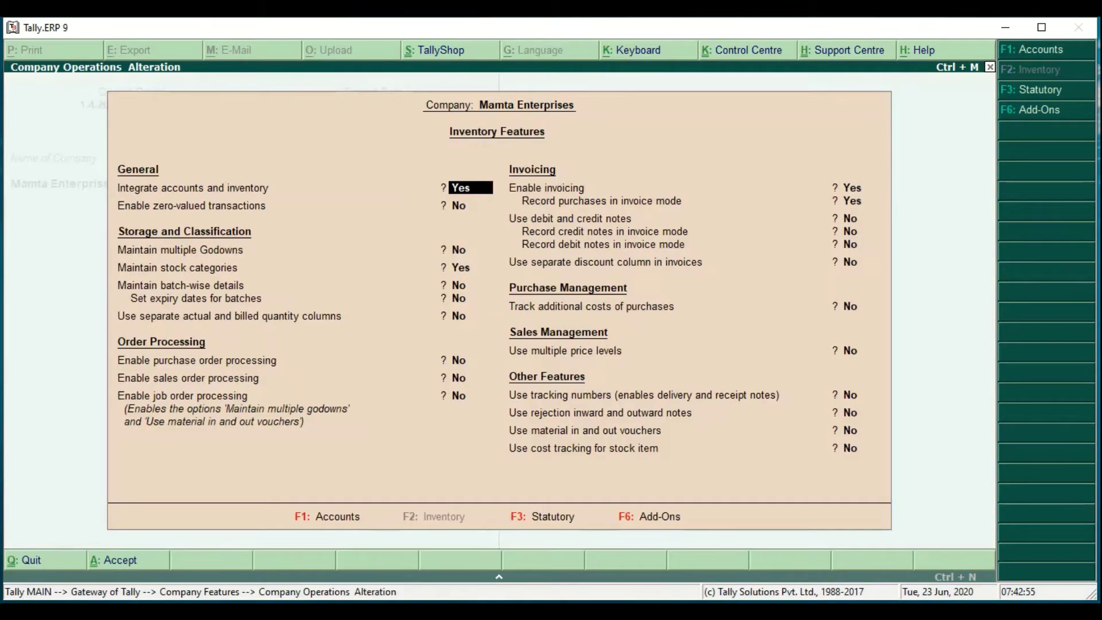
key(Return)
key(Return)
key(Return)
key(Return)
key(Return)
key(Return)
key(Return)
key(Return)
key(Return)
key(Return)
key(Return)
key(Return)
key(Return)
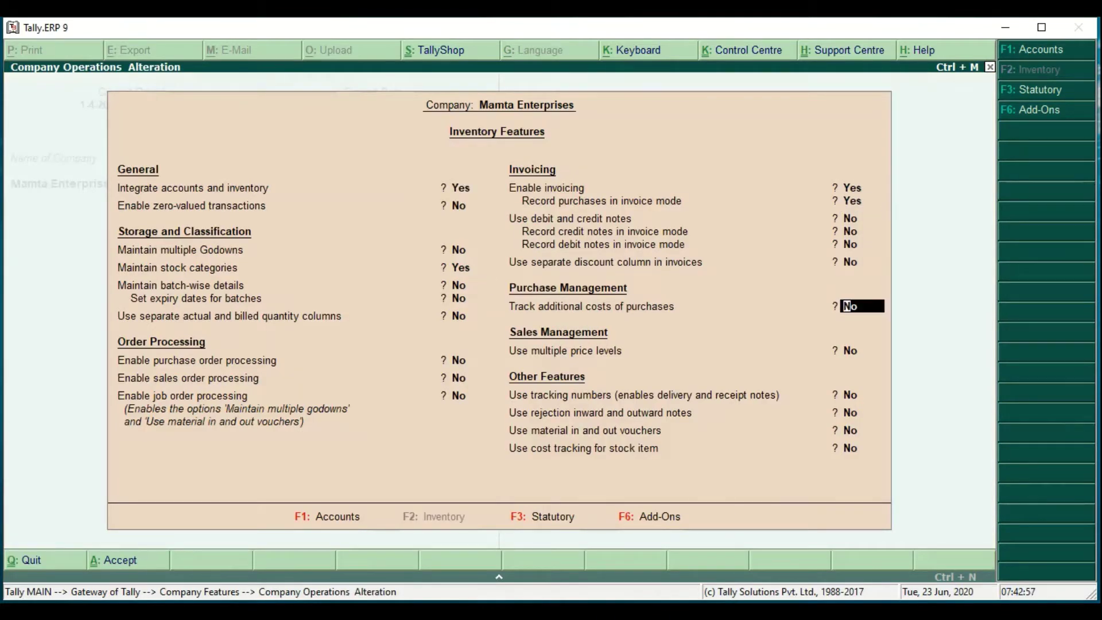
text(y)
key(Return)
key(Return)
key(Return)
key(Return)
key(Return)
key(Return)
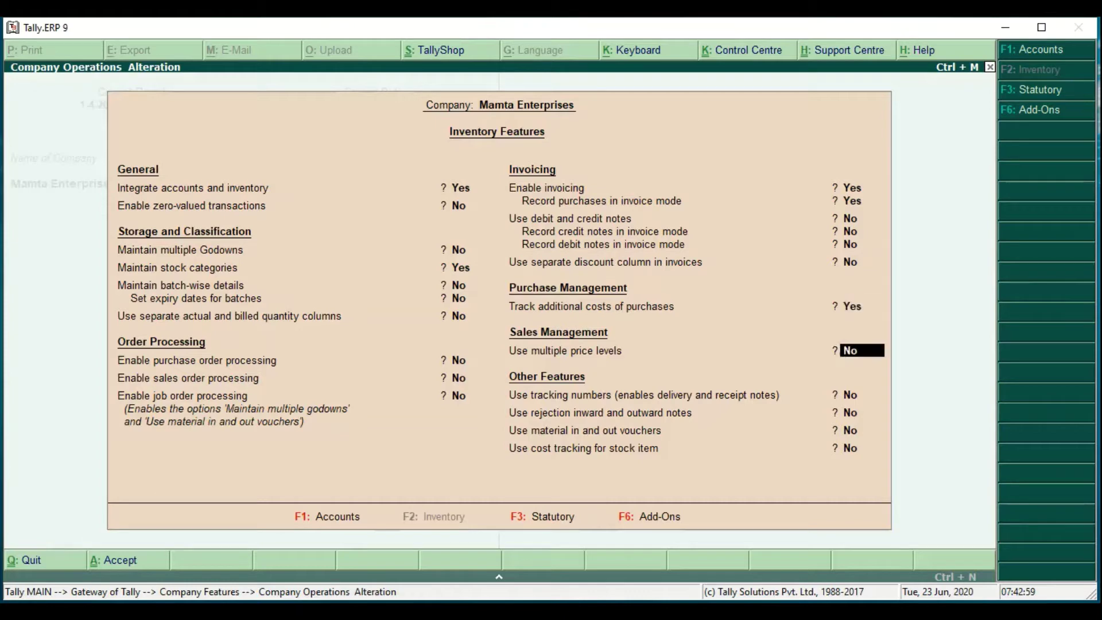
key(Return)
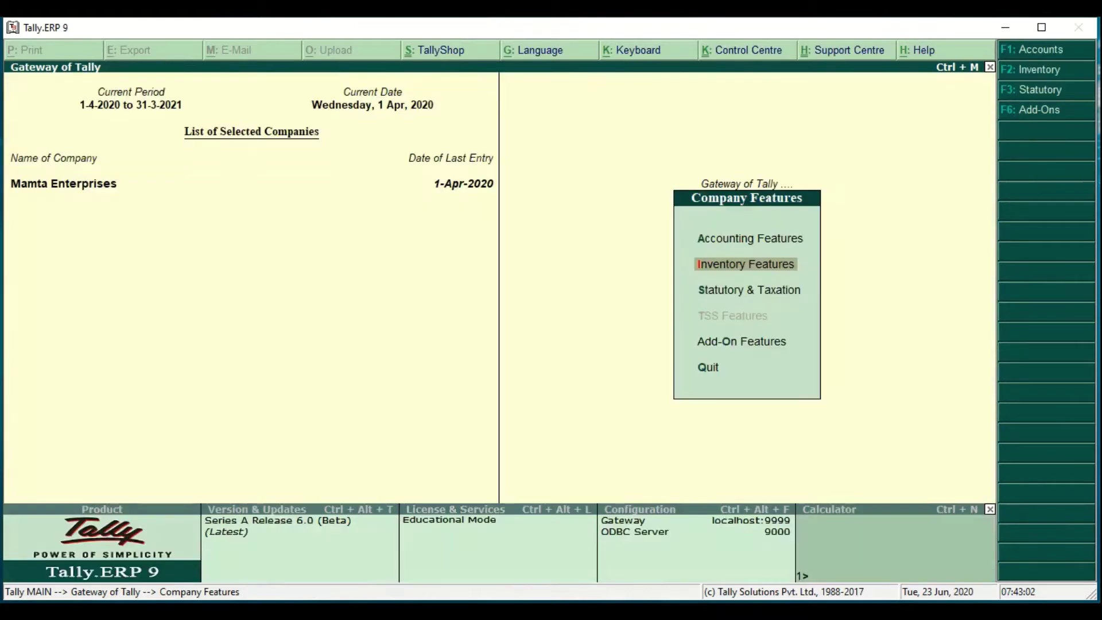
key(Escape)
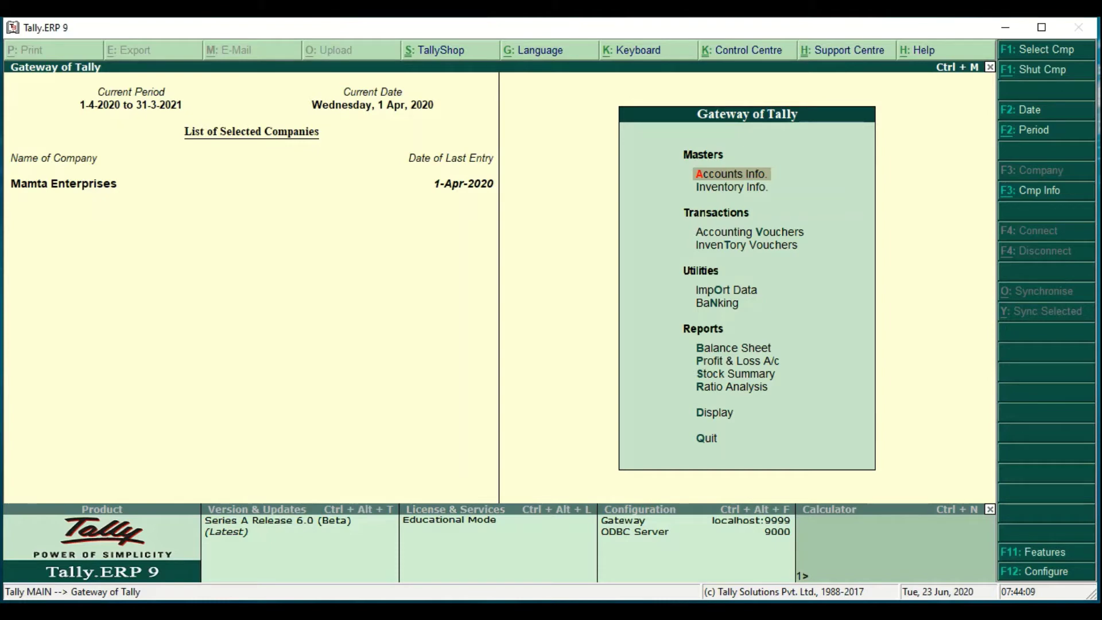
- Open the Direct Expenses account group for alteration
key(Return)
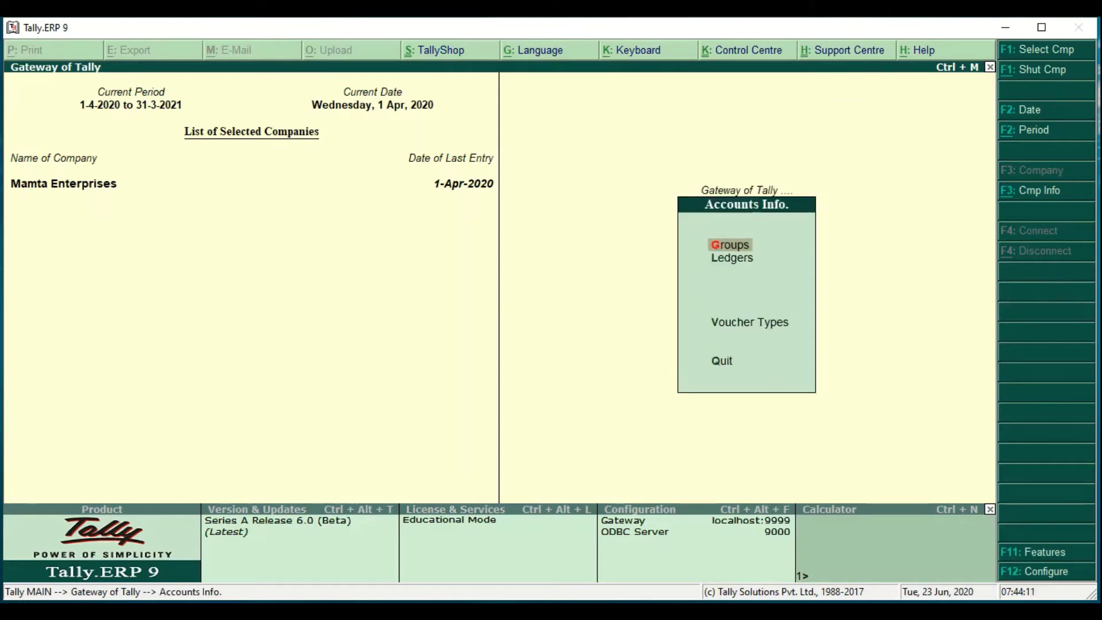
key(Down)
key(Up)
key(Return)
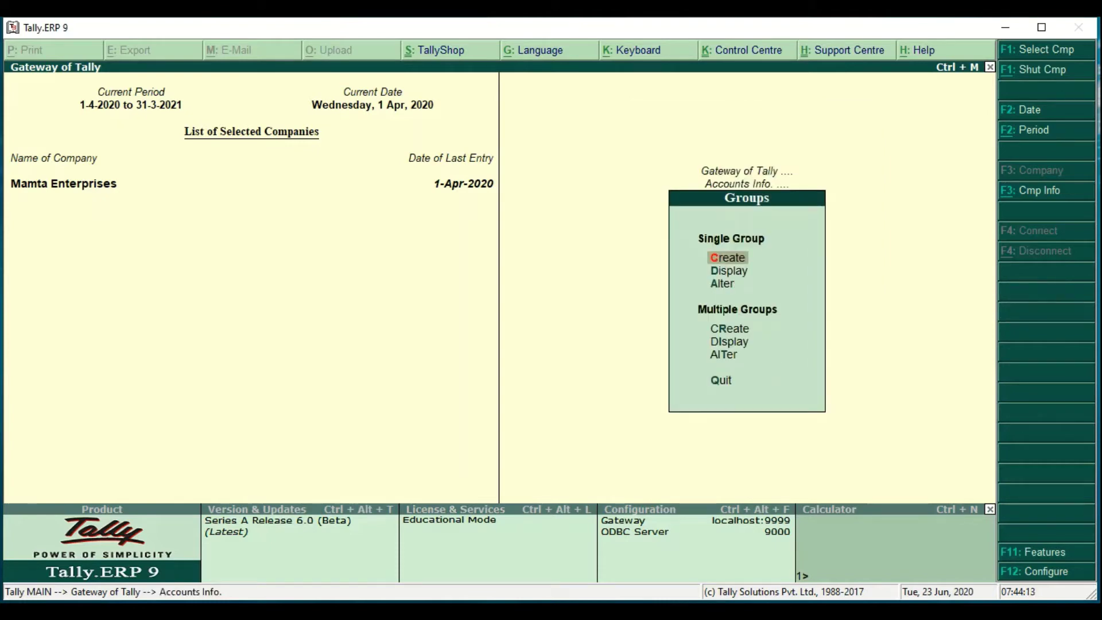
key(Down)
key(Down)
key(Return)
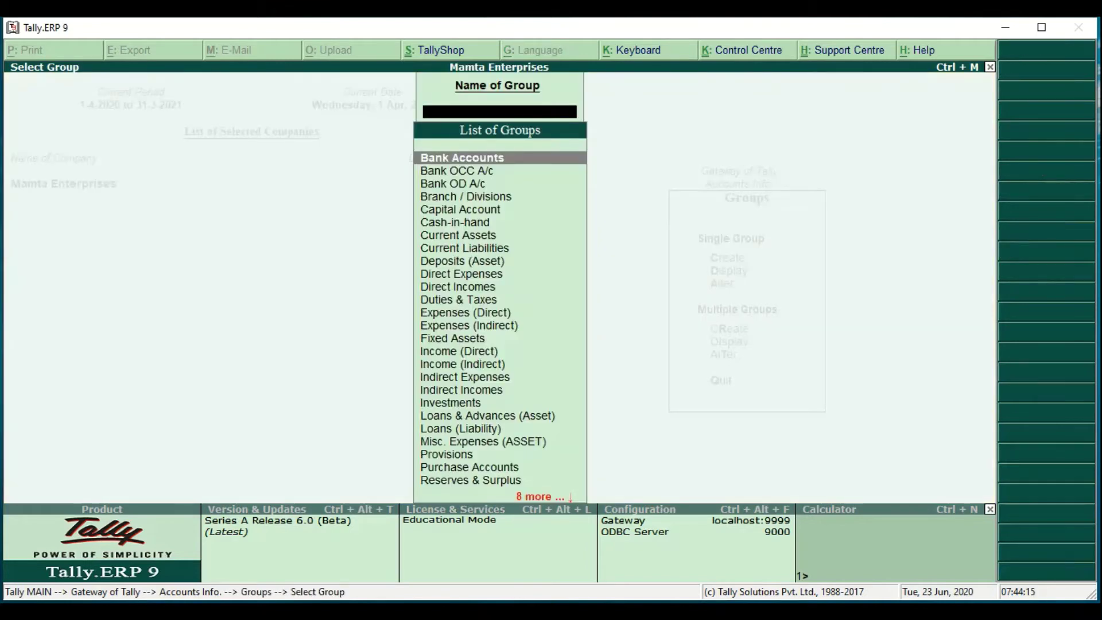
text(D)
key(Down)
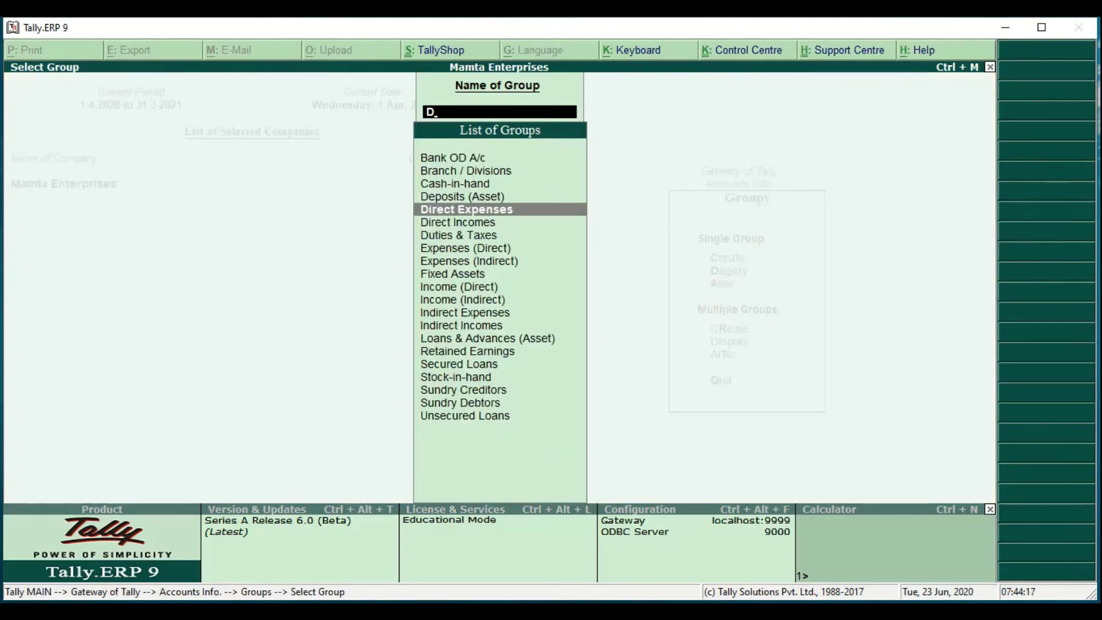
key(Return)
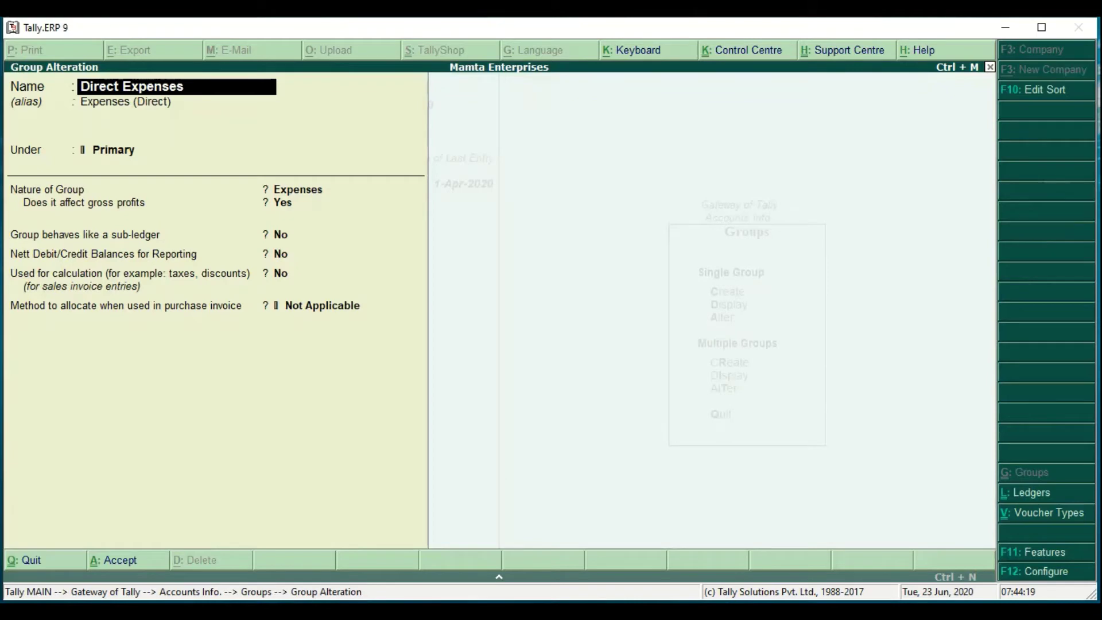
- Set the group's method to allocate when used in purchase invoice to Appropriate by Qty, and save the group
key(Return)
key(Return)
key(Return)
key(Return)
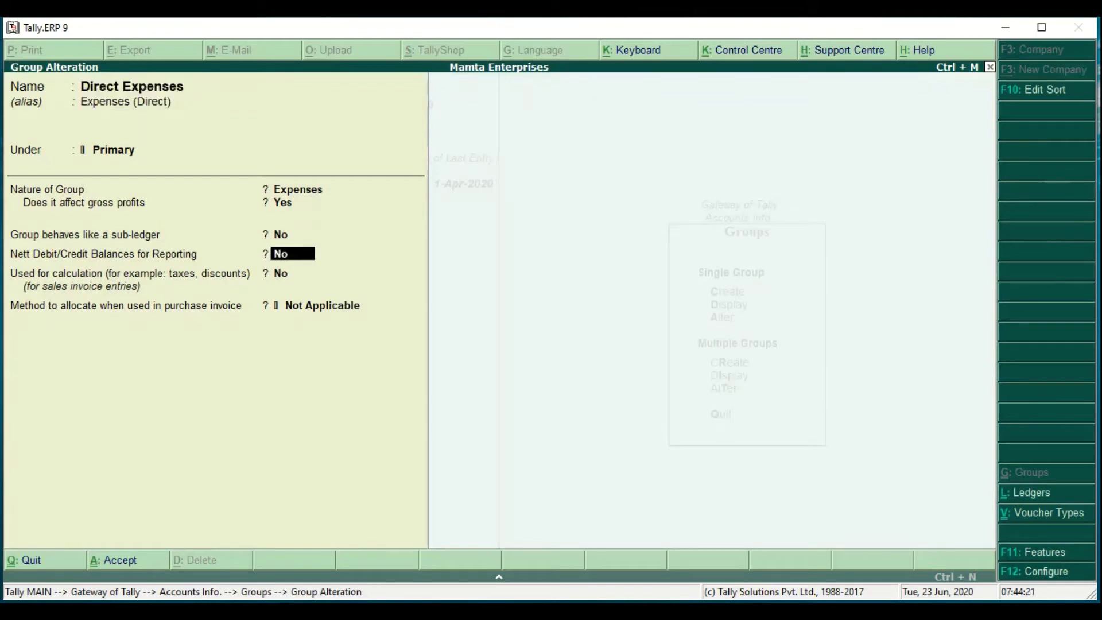
key(Return)
key(Return)
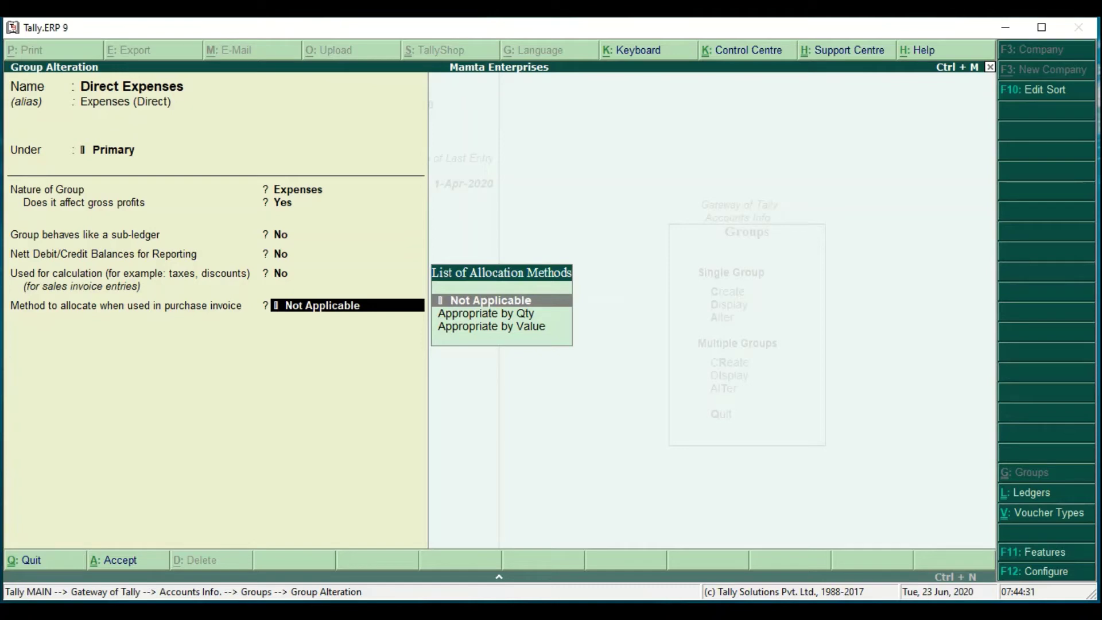
key(Down)
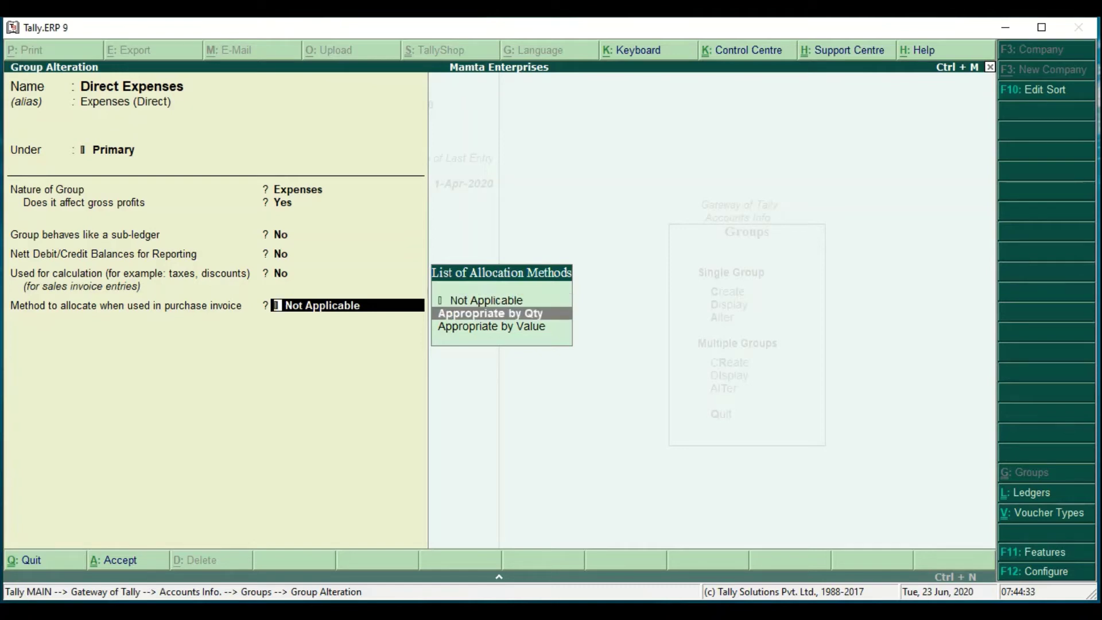
key(Down)
key(Up)
key(Down)
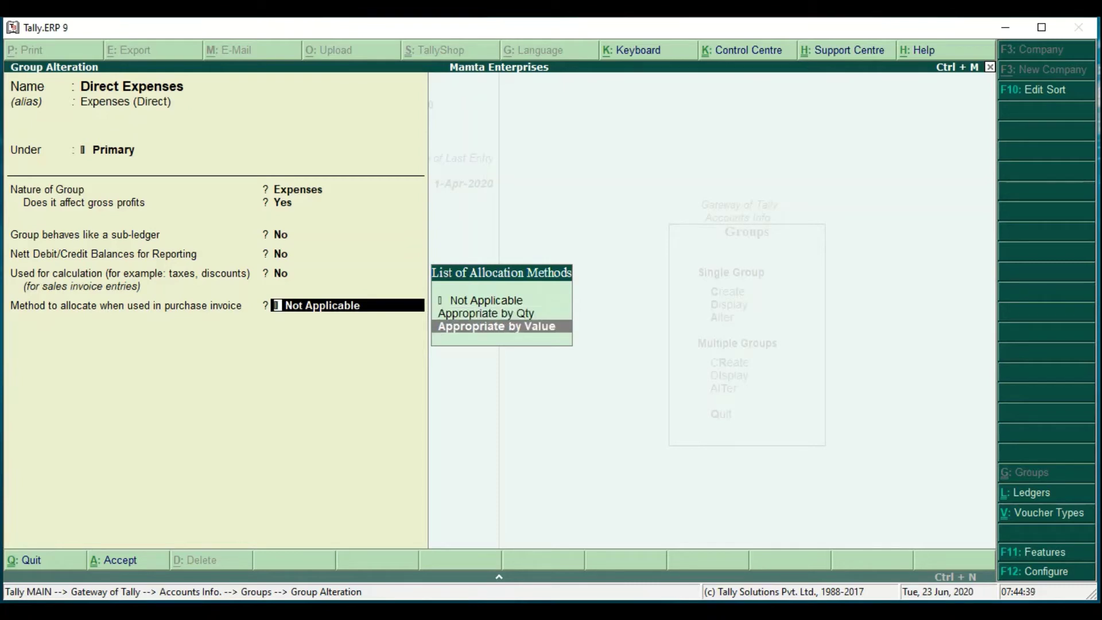
key(Up)
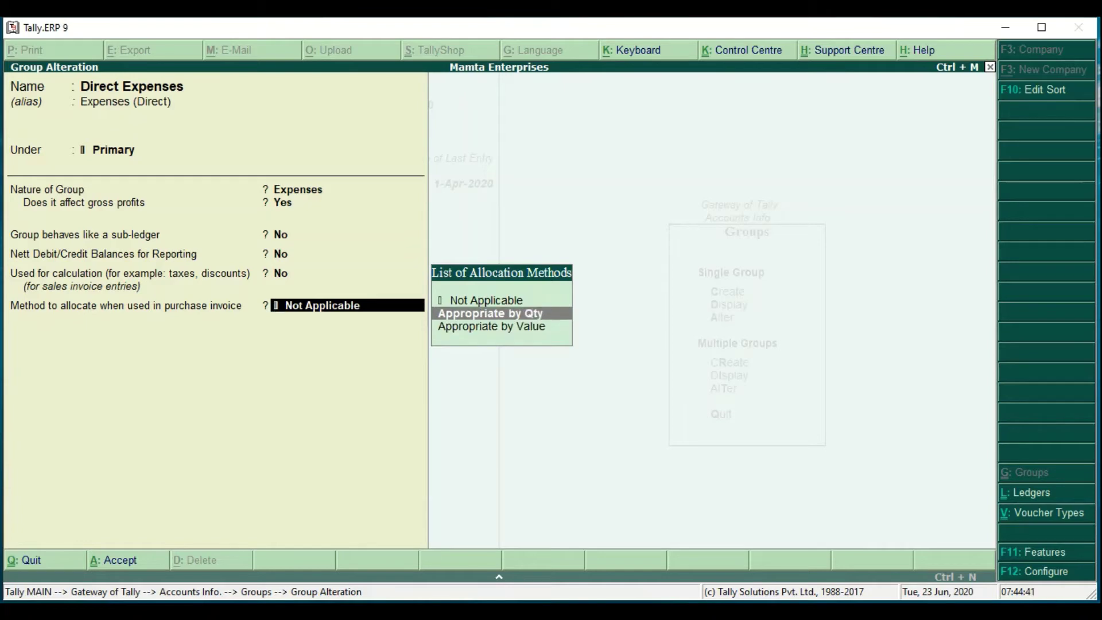
key(Down)
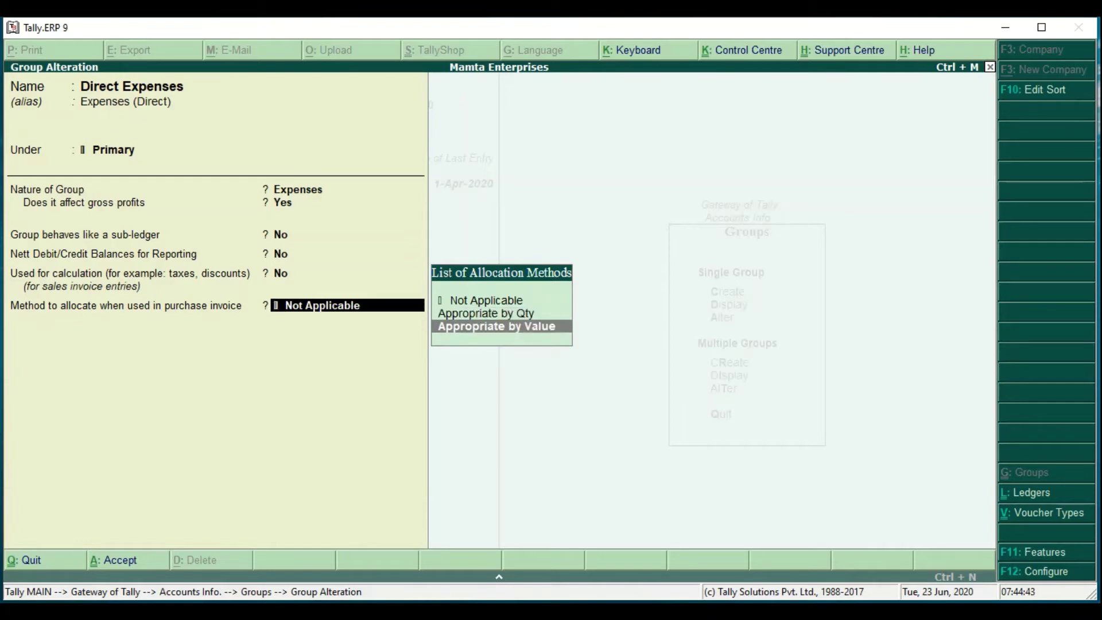
key(Up)
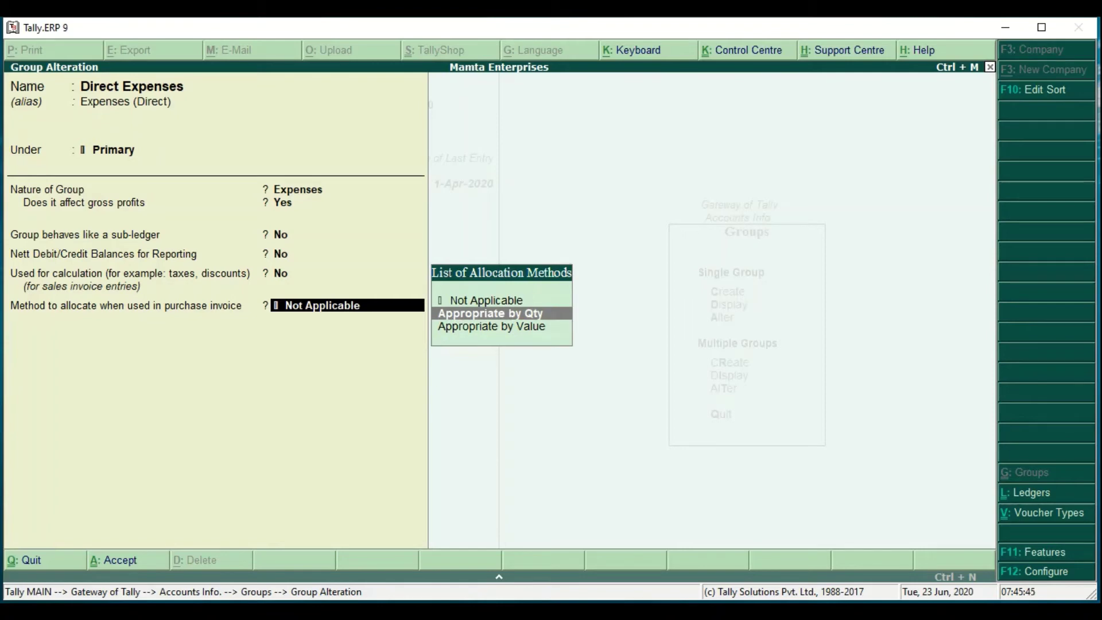
key(Down)
key(Up)
key(Down)
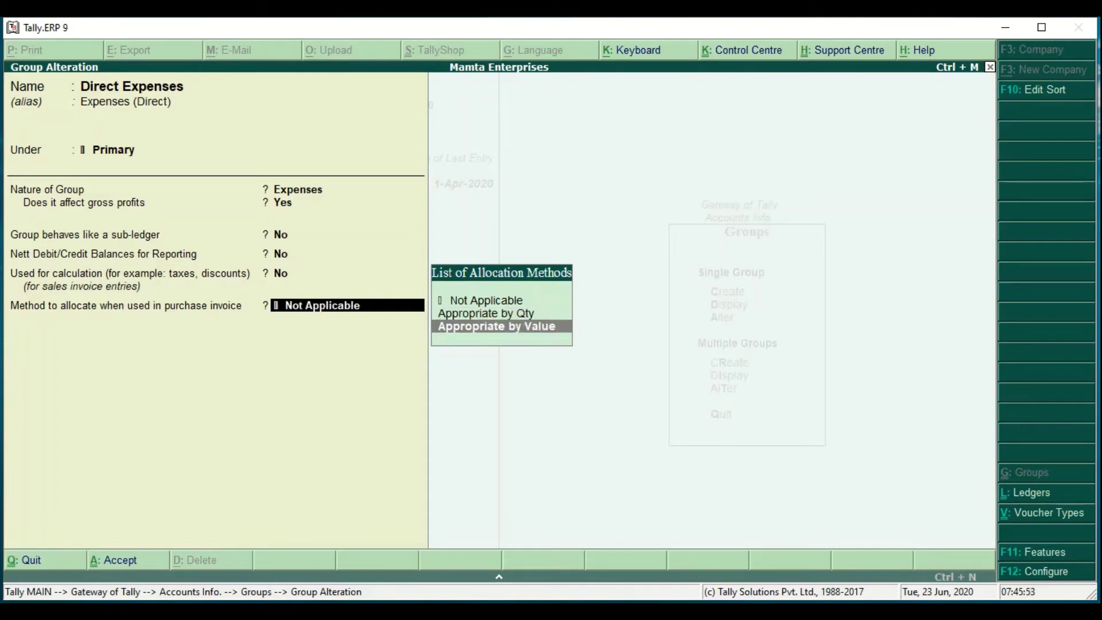
key(Up)
key(Down)
key(Up)
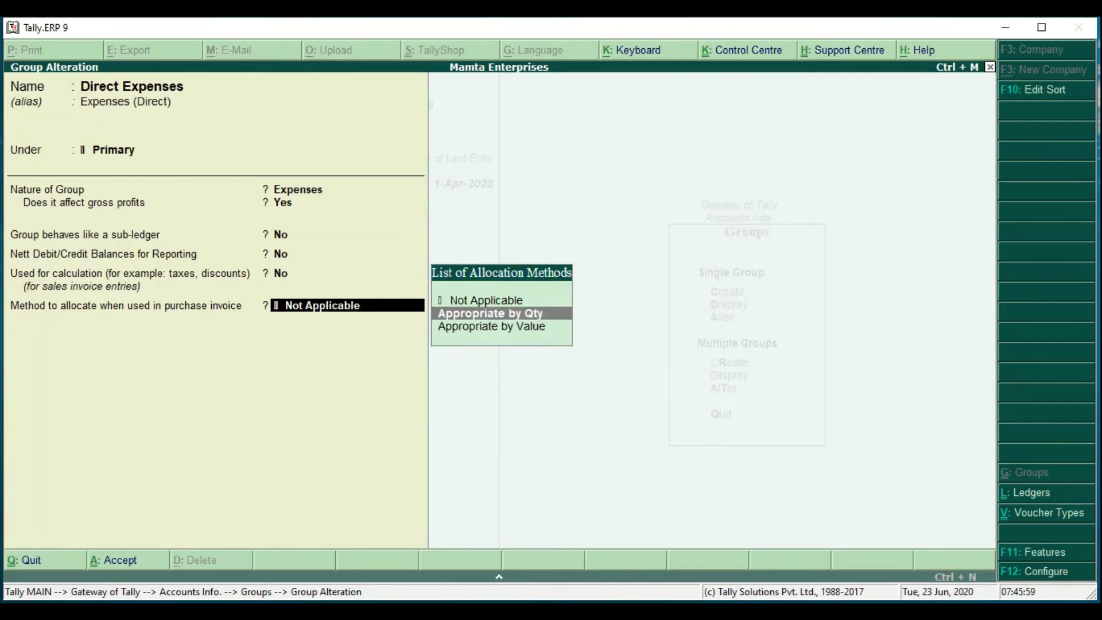
key(Down)
key(Up)
key(Return)
key(Escape)
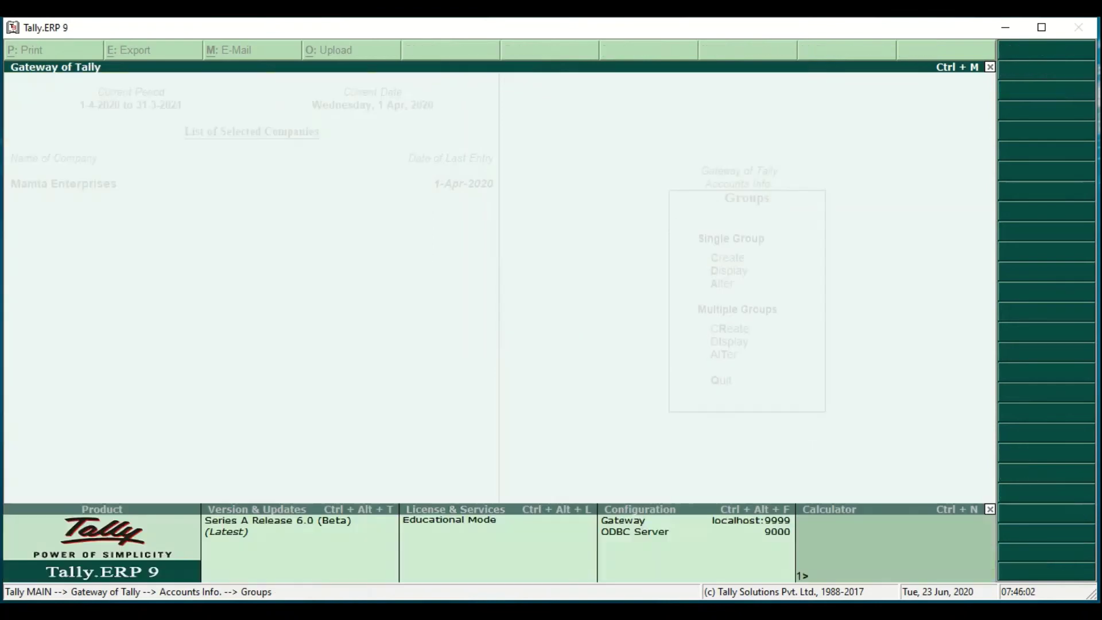
key(Escape)
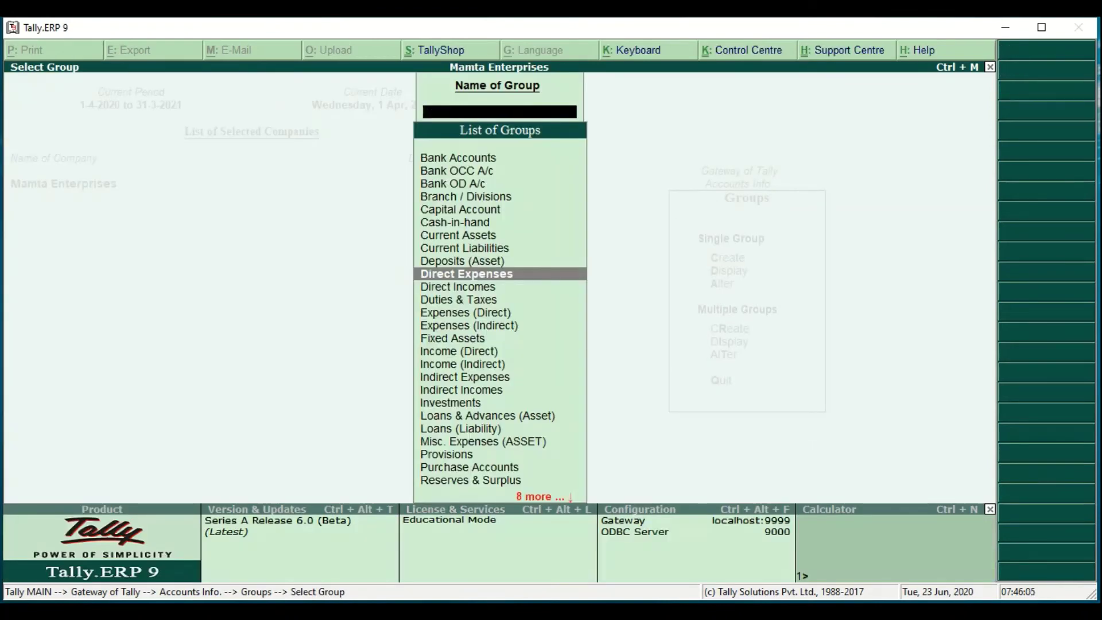
key(Escape)
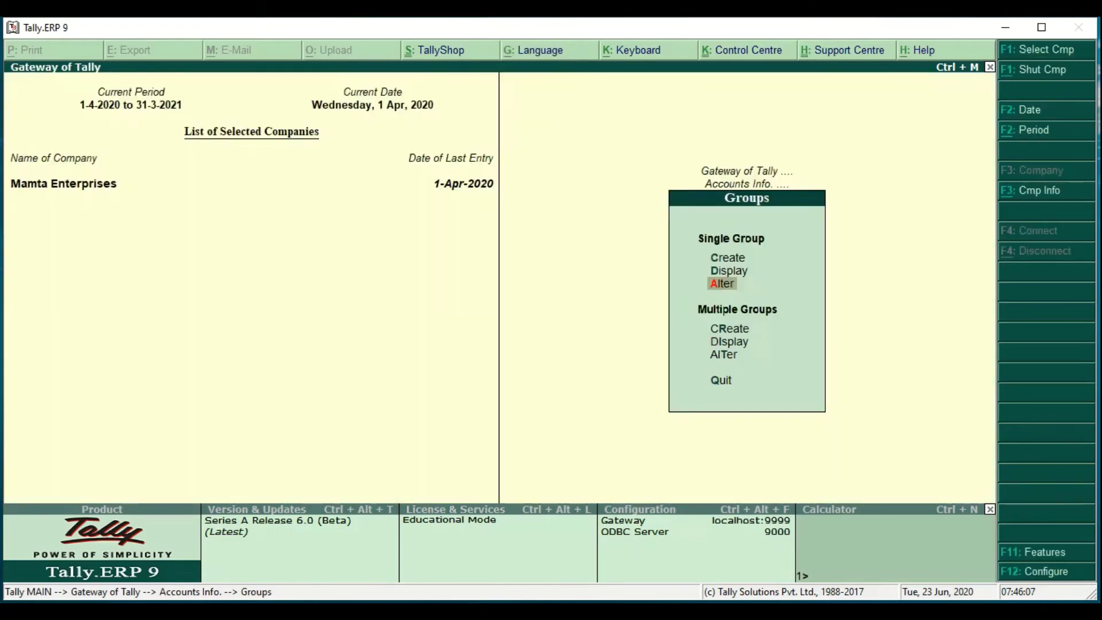
key(Escape)
- Create a single ledger named "Packing&Frieight Charges A/c" under Direct Expenses, with inventory values affected set to No
key(Down)
key(Return)
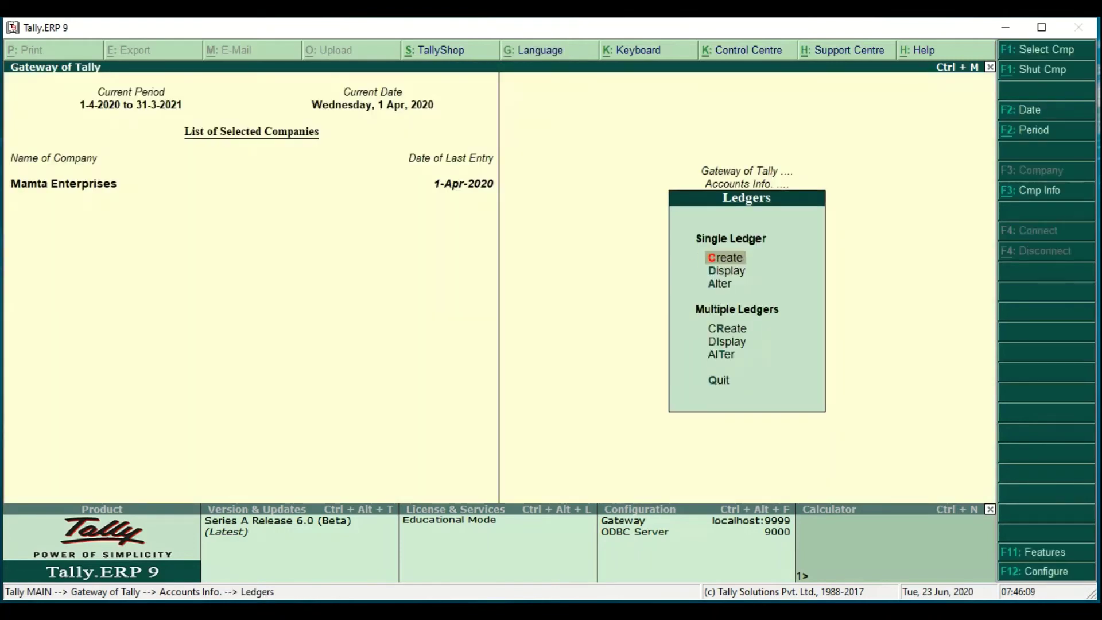
key(Return)
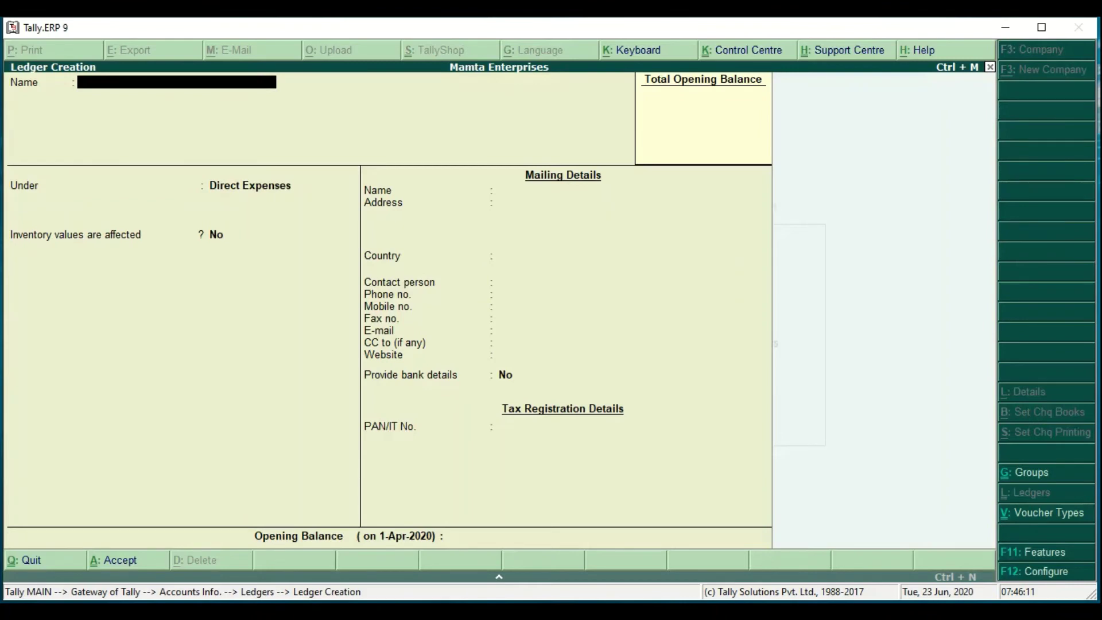
text(Packing&Frieight)
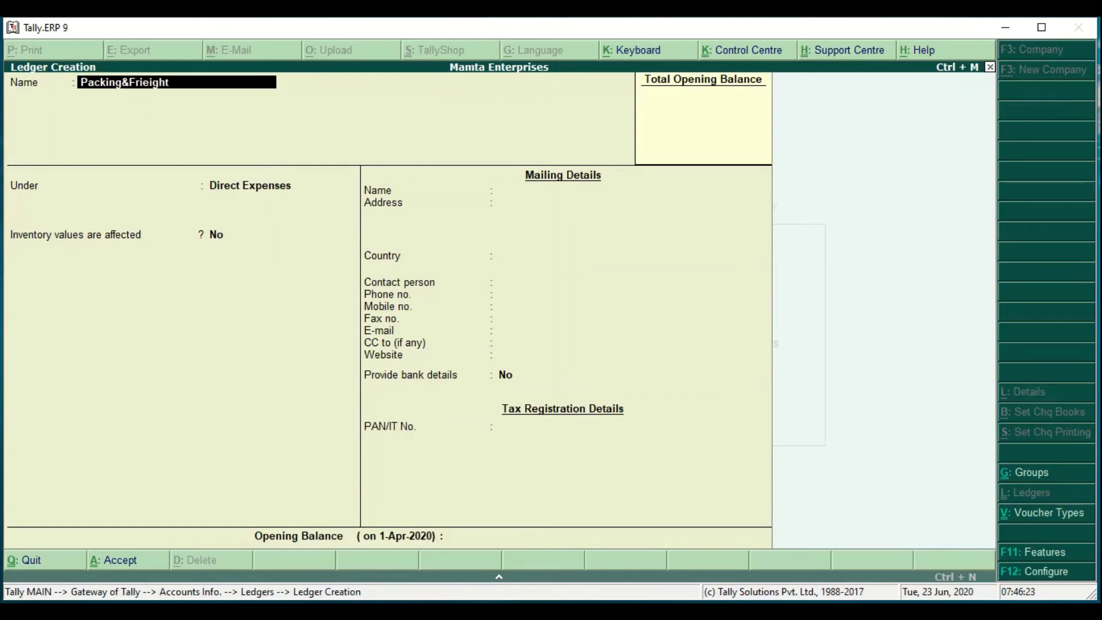
text( Charges A/c)
key(Return)
key(Return)
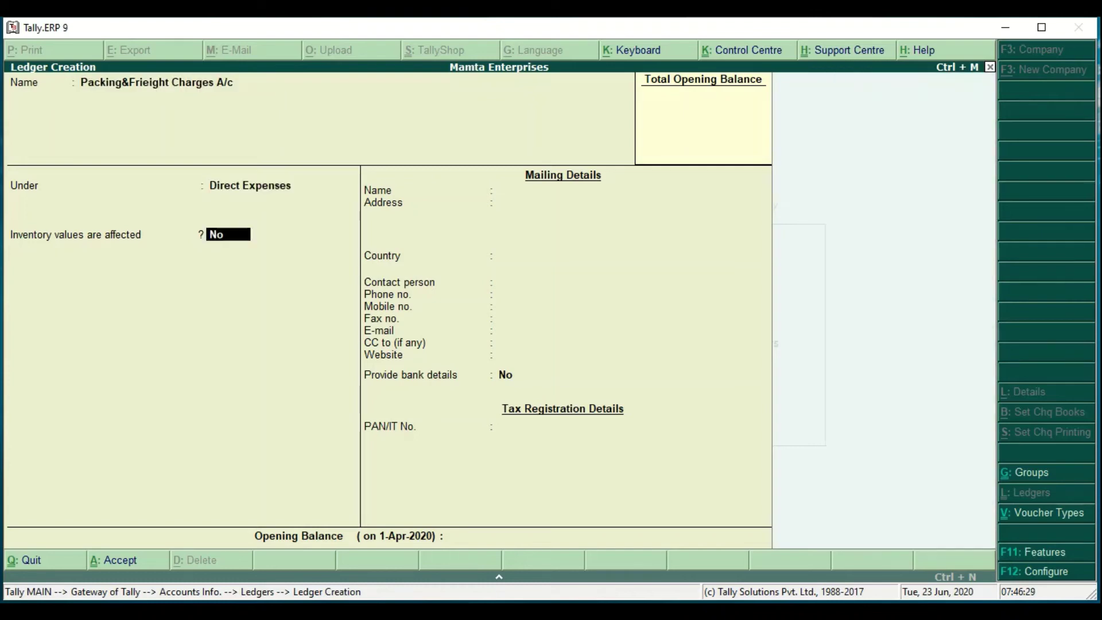
key(Return)
key(Return)
key(Return)
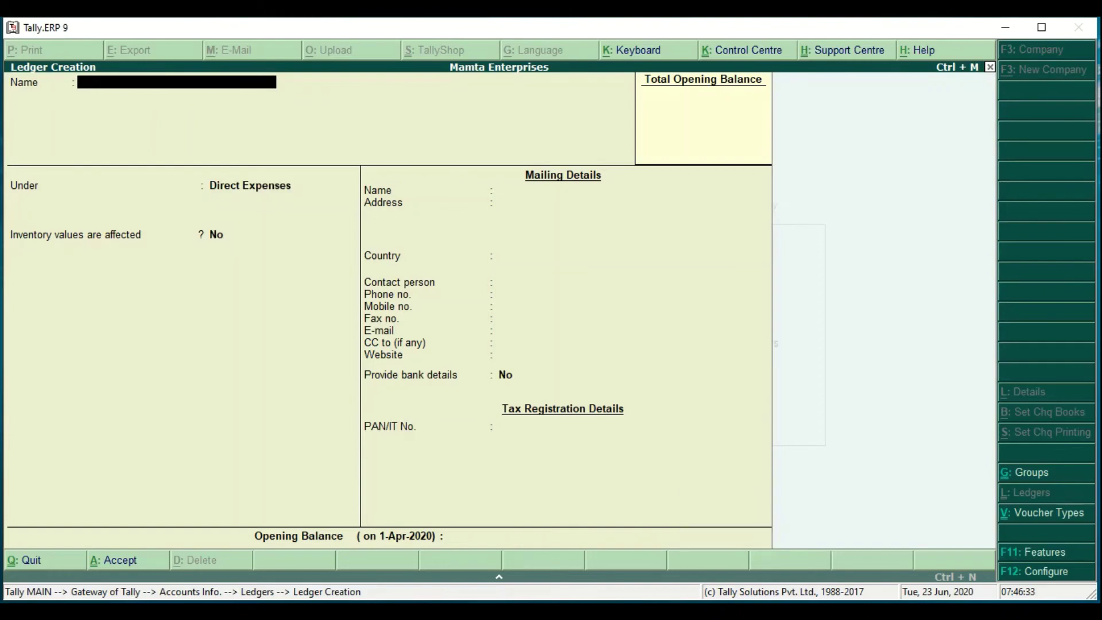
key(Escape)
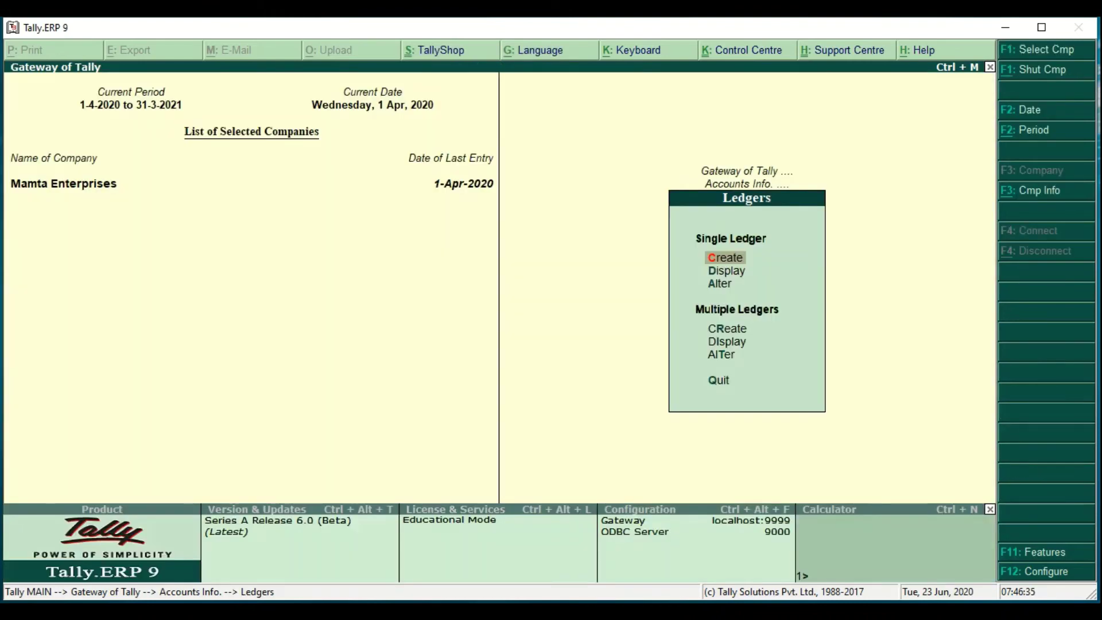
key(Escape)
key(Escape)
- Start a new purchase voucher, leaving the supplier invoice number and date blank
key(Down)
key(Down)
key(Down)
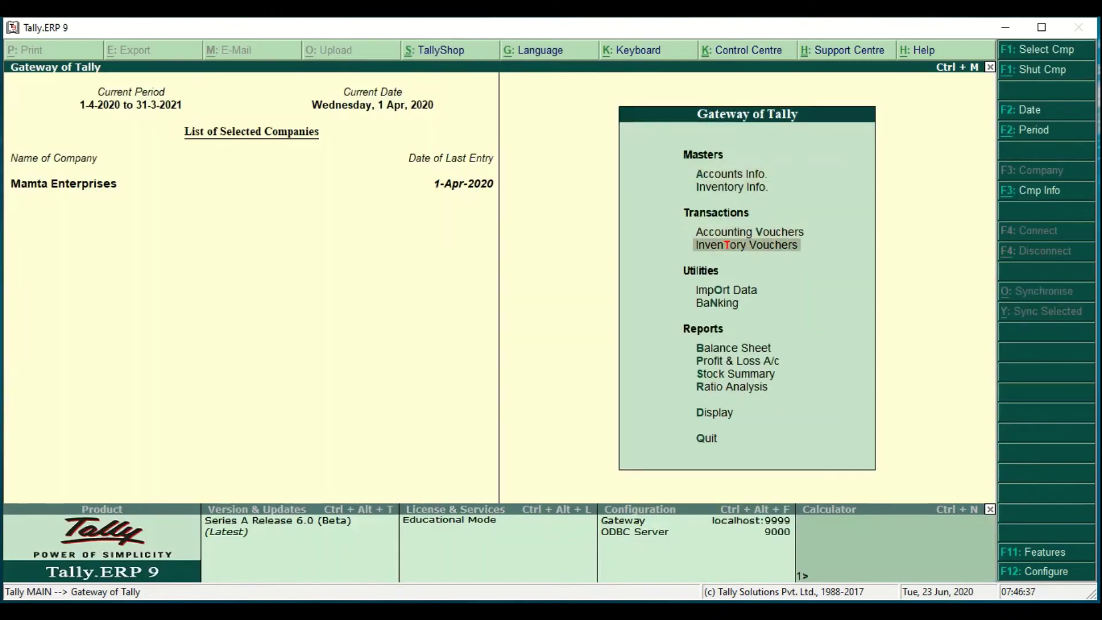
key(Return)
key(F9)
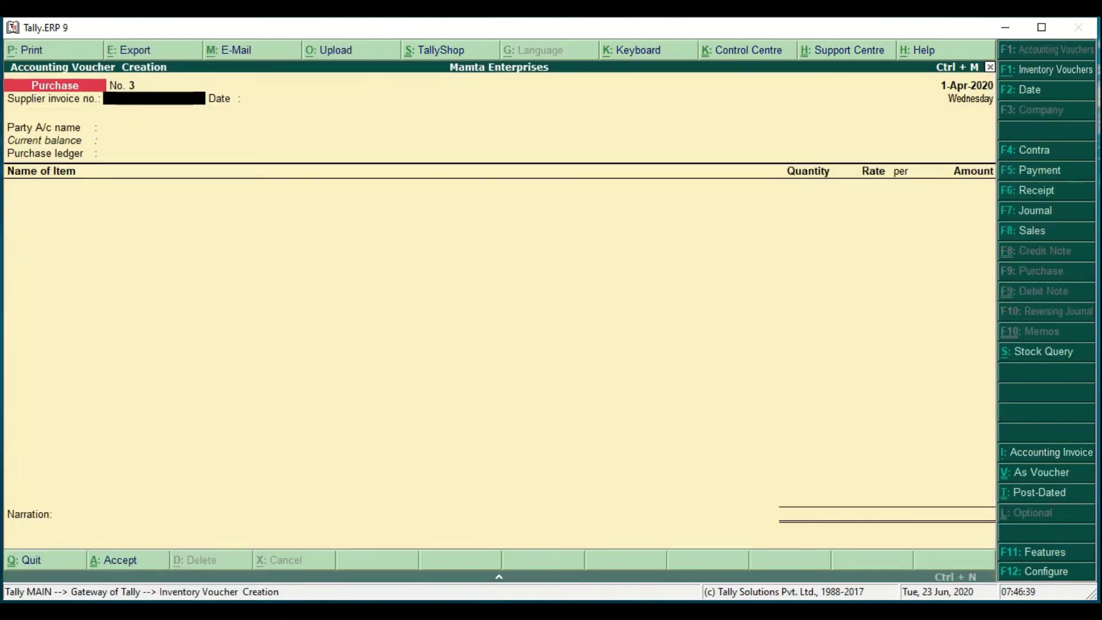
key(Return)
key(Return)
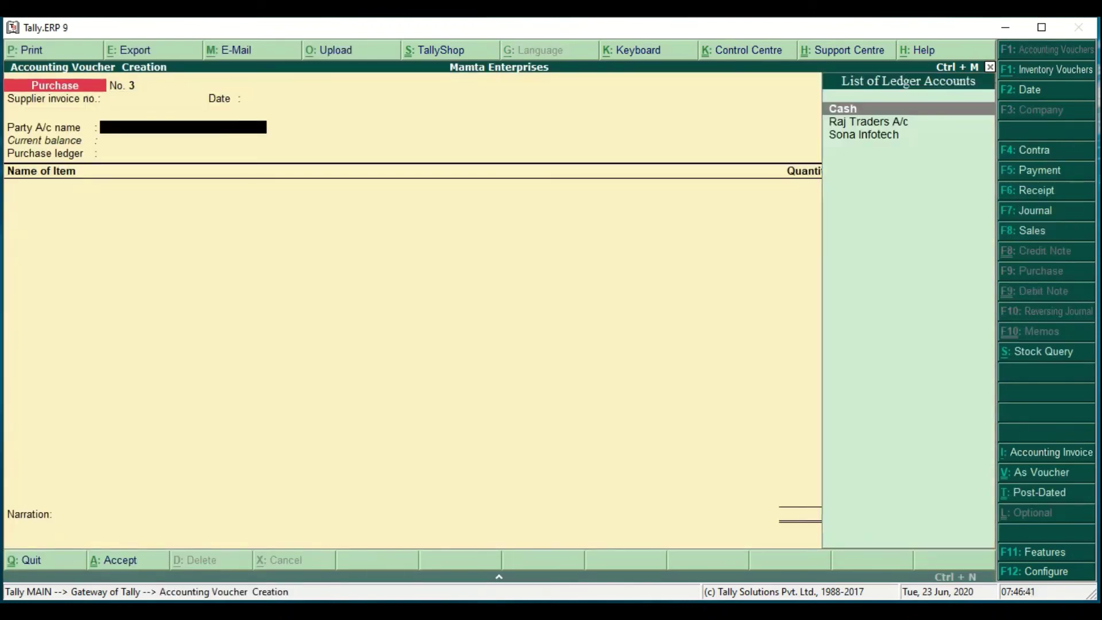
- Set the voucher's party account to Raj Traders A/c with the default supplier details, and the purchase ledger to Purchase A/c
key(Down)
key(Return)
key(Return)
key(Return)
key(Return)
key(Return)
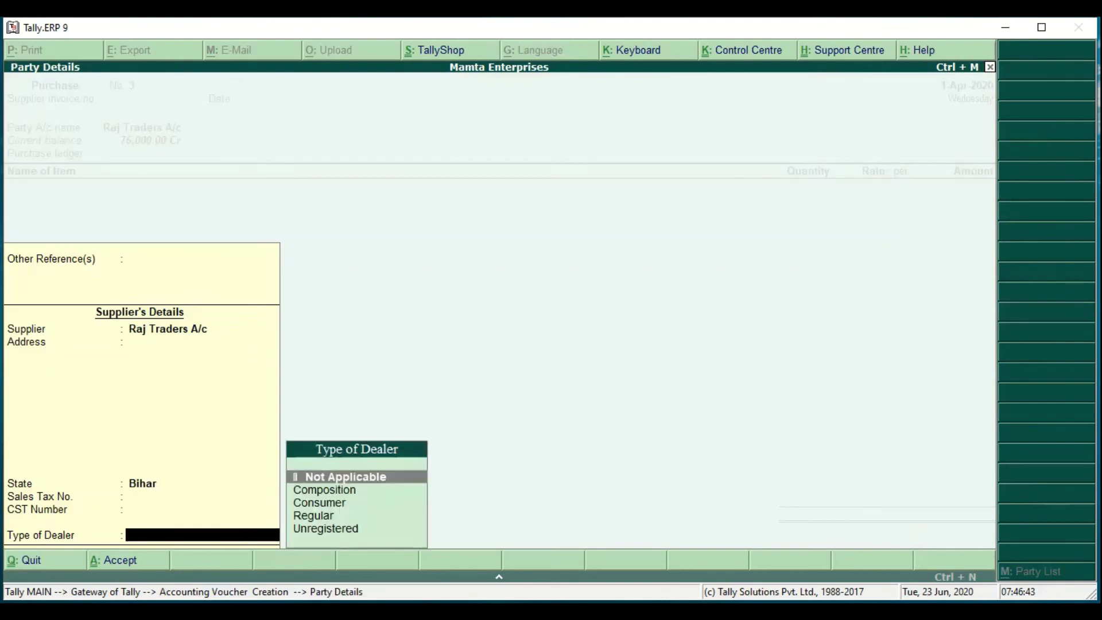
key(Return)
key(Return)
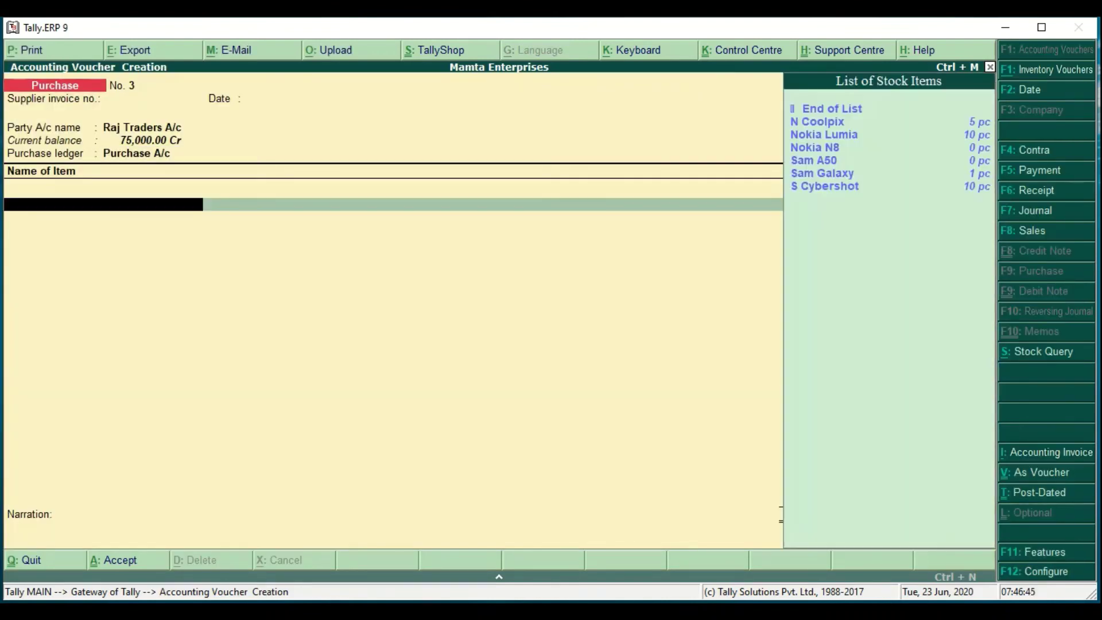
- Add stock item Nokia N8 to the purchase voucher with quantity 10 pc and the default rate of 8,000
key(Down)
key(Down)
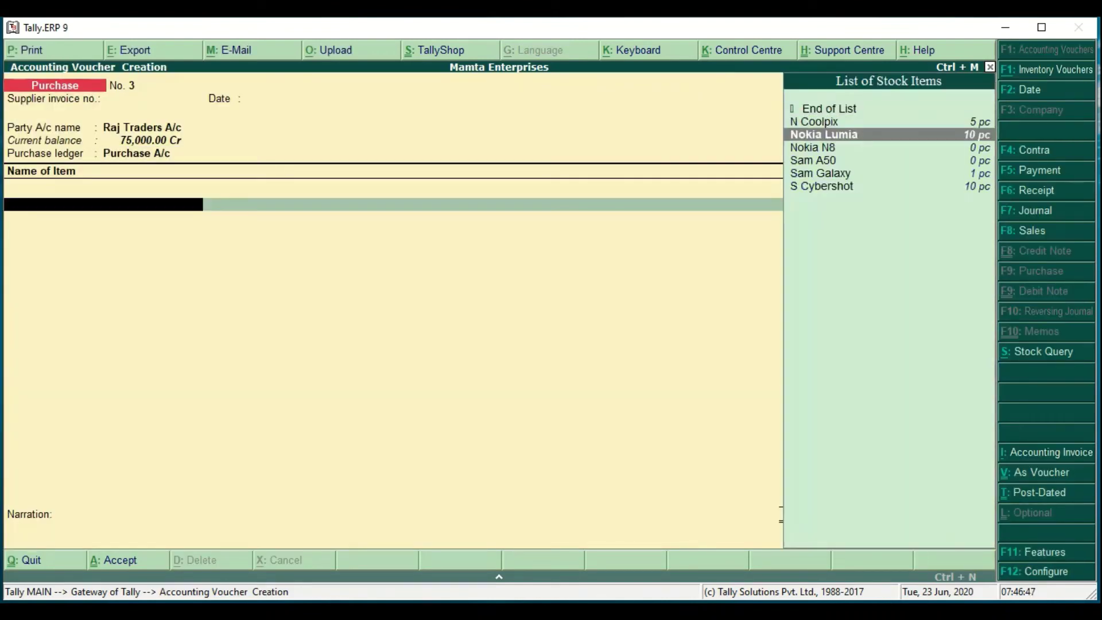
key(Down)
key(Return)
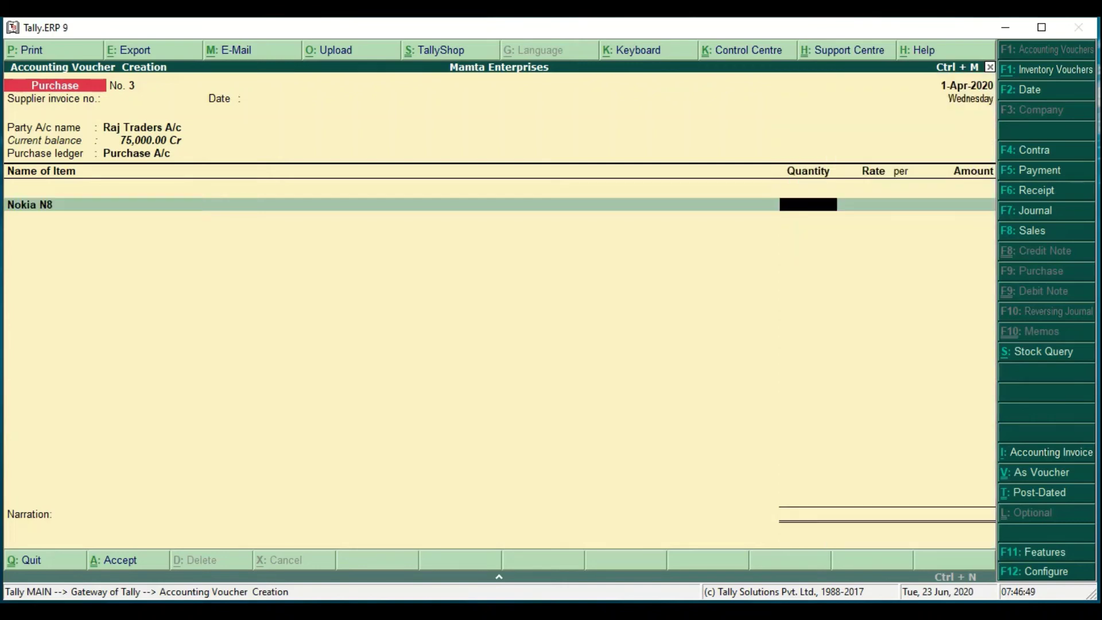
text(10)
key(Return)
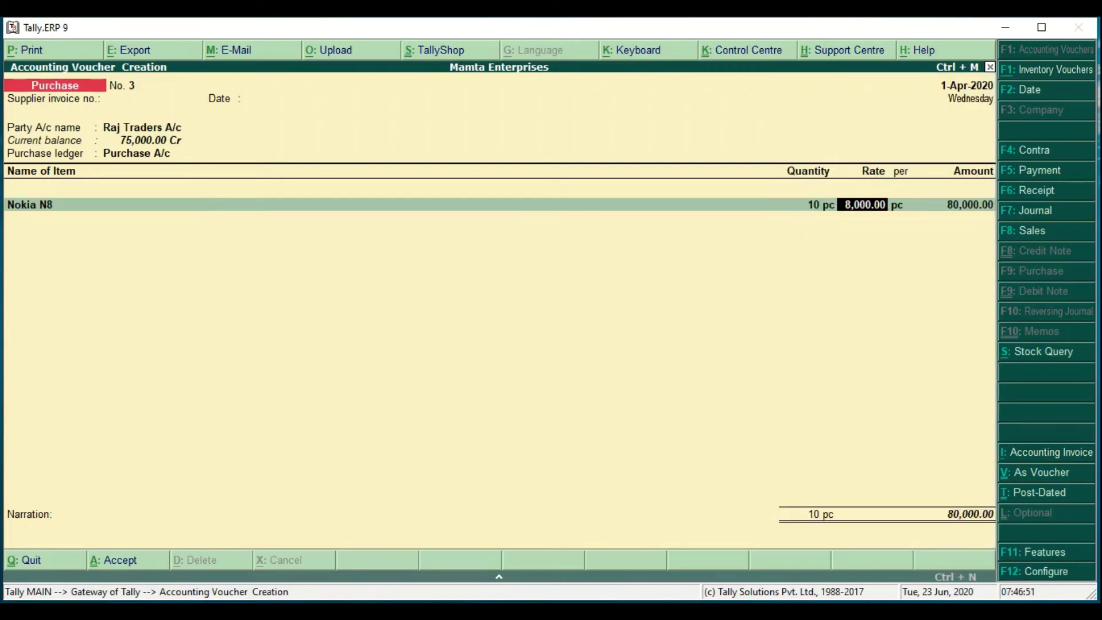
key(Return)
key(Return)
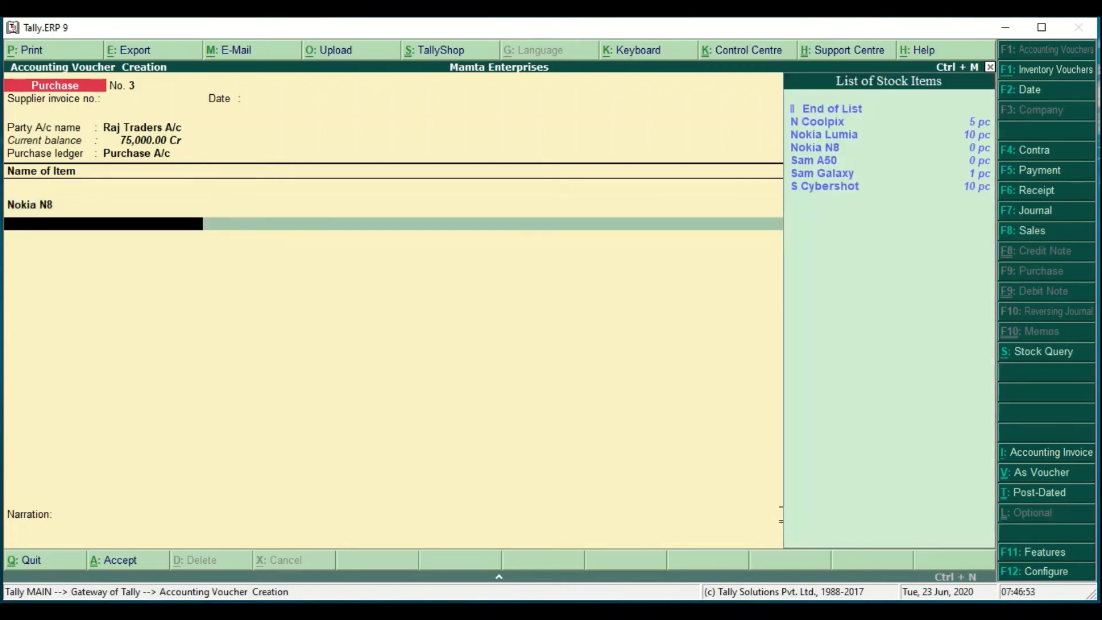
- Add Nokia Lumia as the second item with quantity 5 pc and the default rate of 5,000
key(Down)
key(Down)
key(Down)
key(Down)
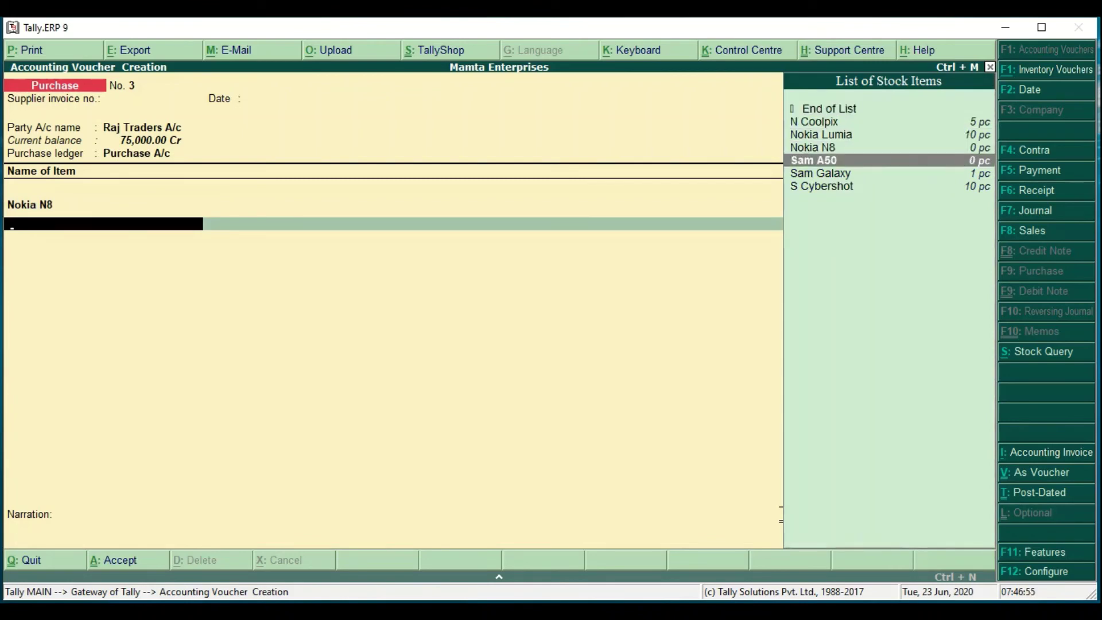
key(Up)
key(Up)
key(Return)
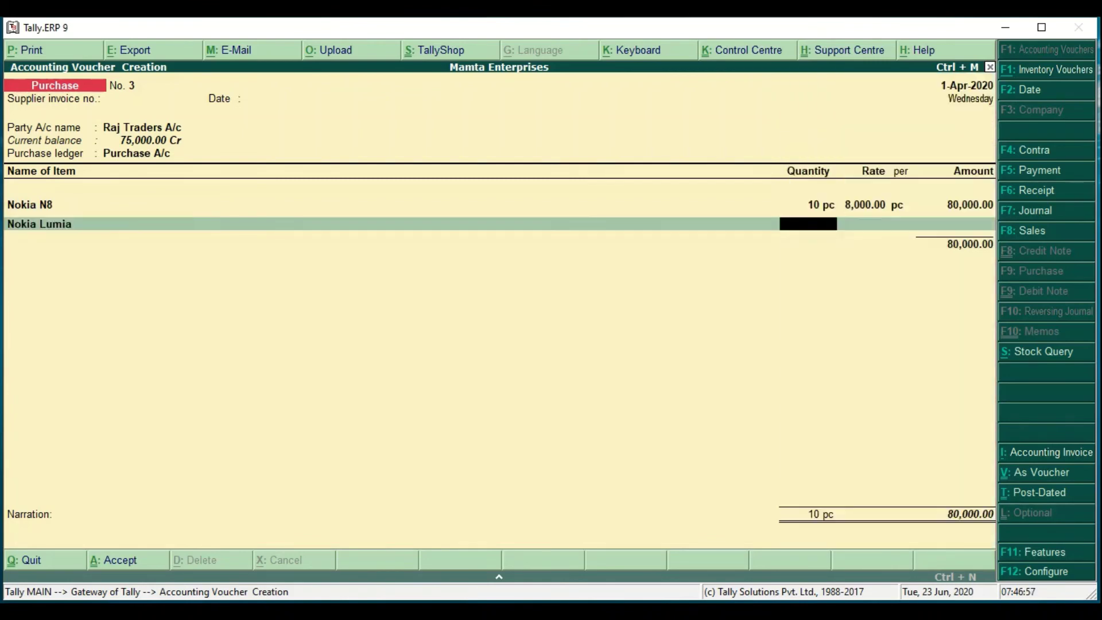
text(5)
key(Return)
key(Return)
key(Return)
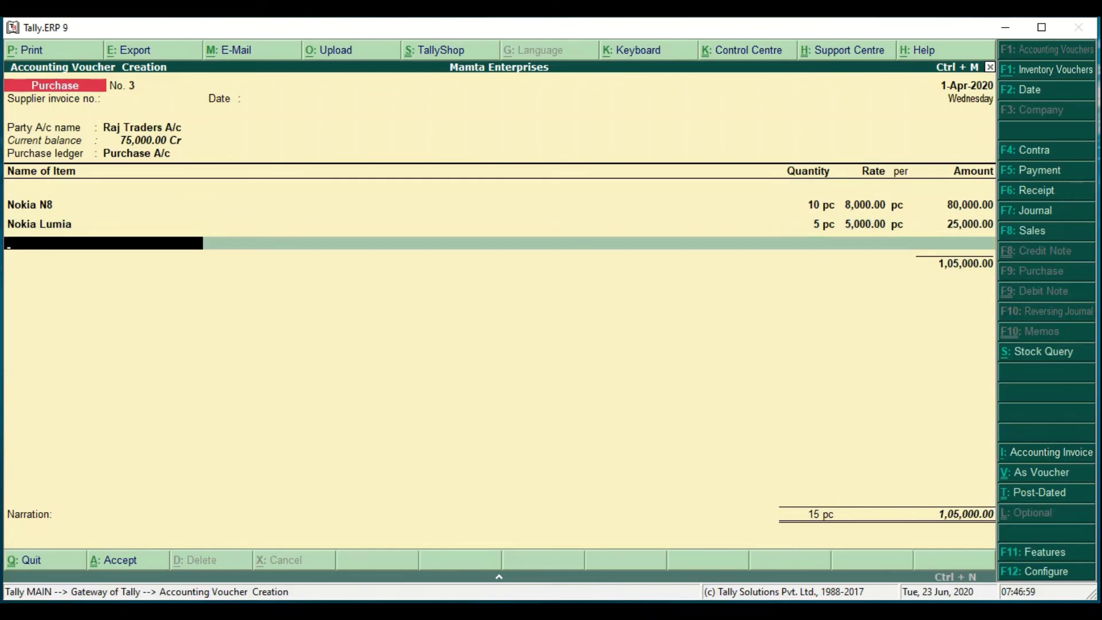
- Finish the item list, add Packing&Frieight Charges A/c with an amount of 1,000, and save the voucher with a blank narration
key(Return)
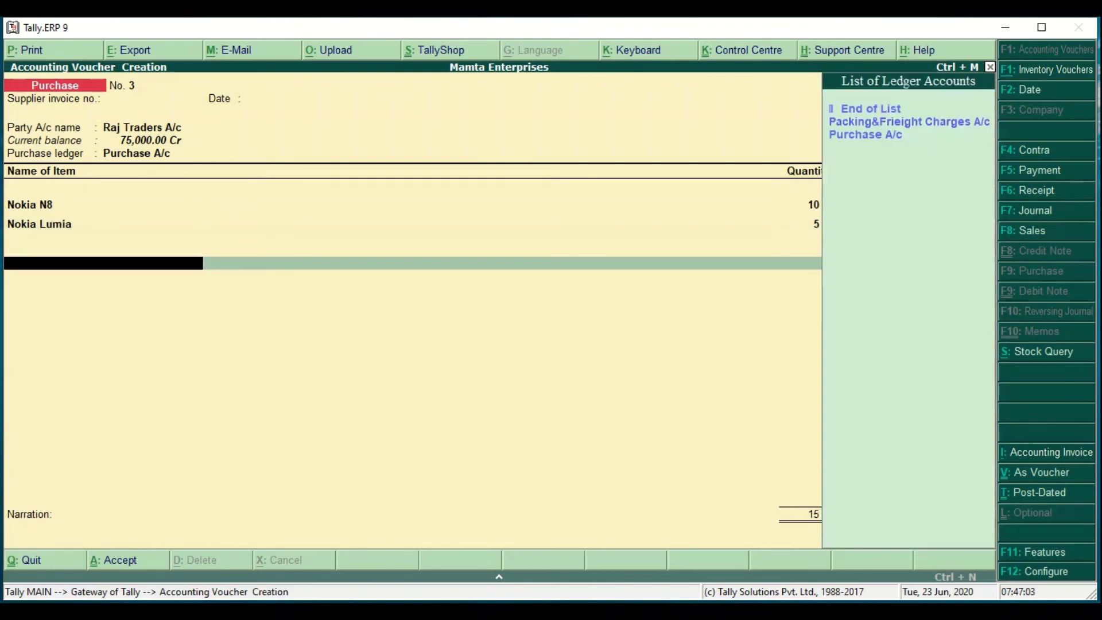
key(Return)
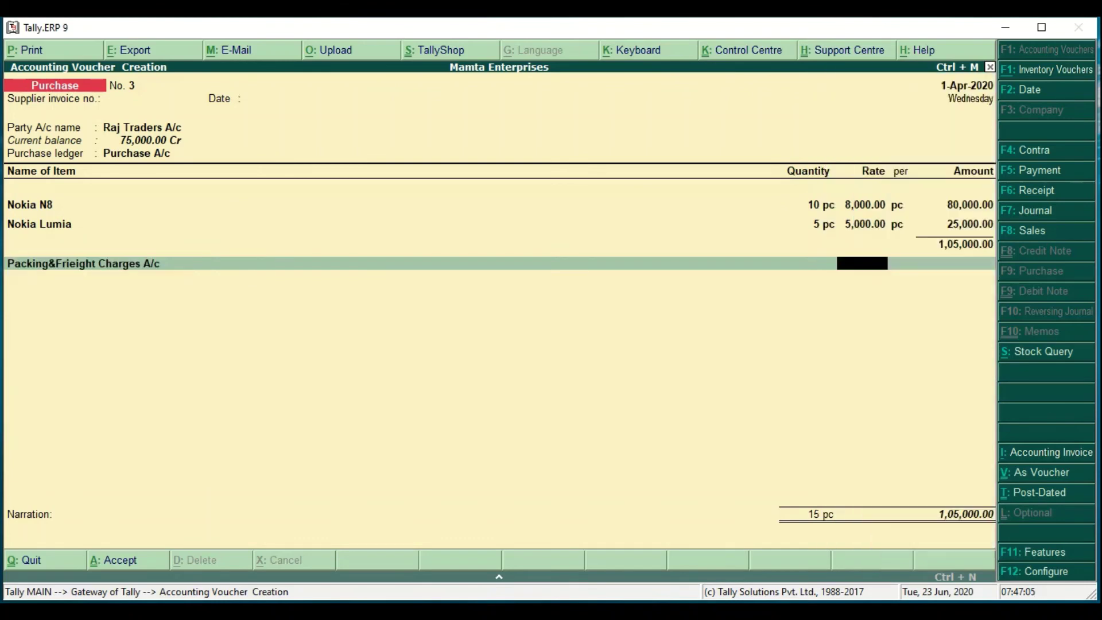
key(Return)
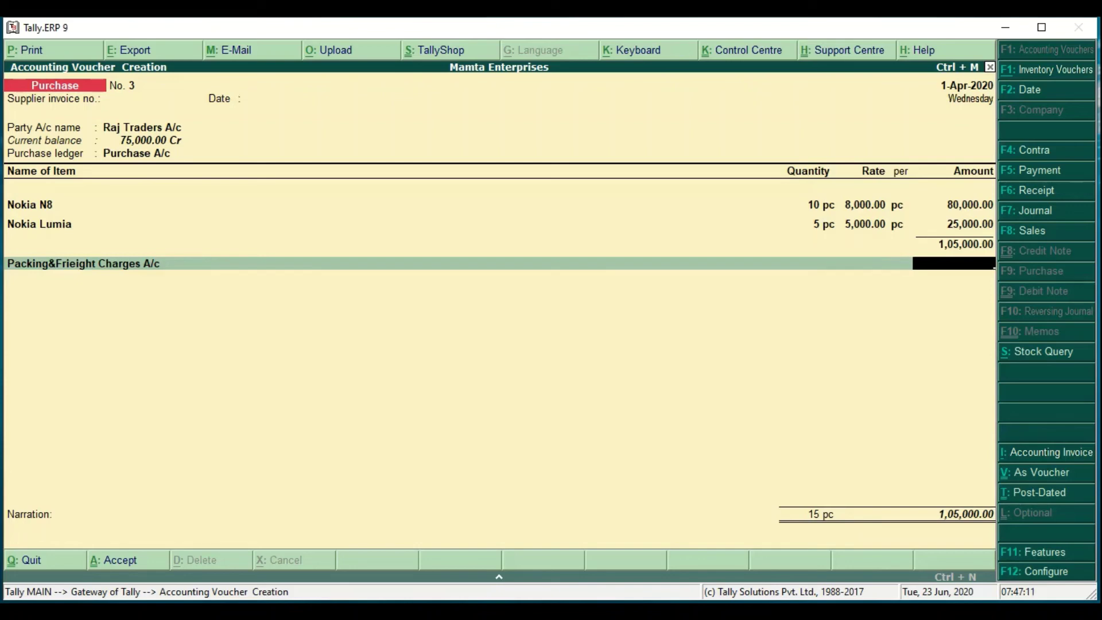
text(1000)
key(Return)
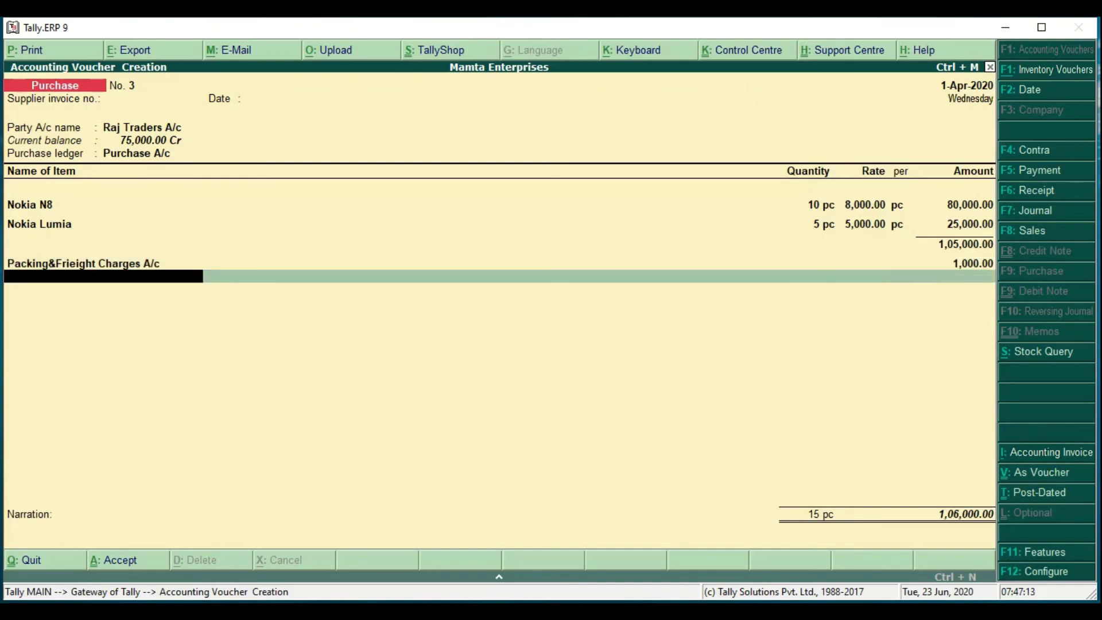
key(Return)
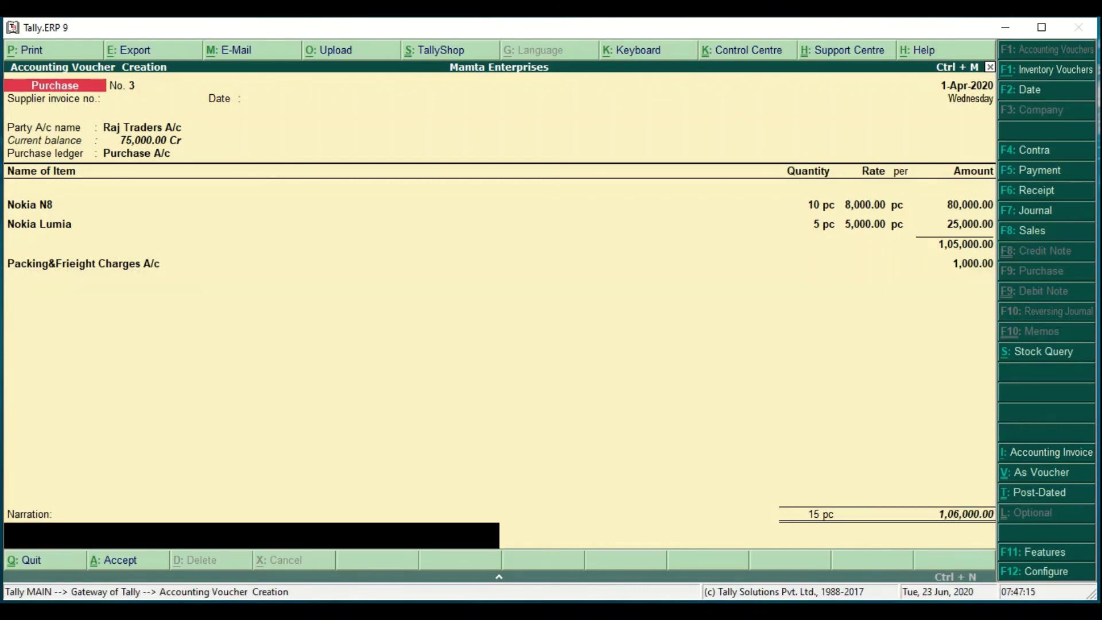
key(Return)
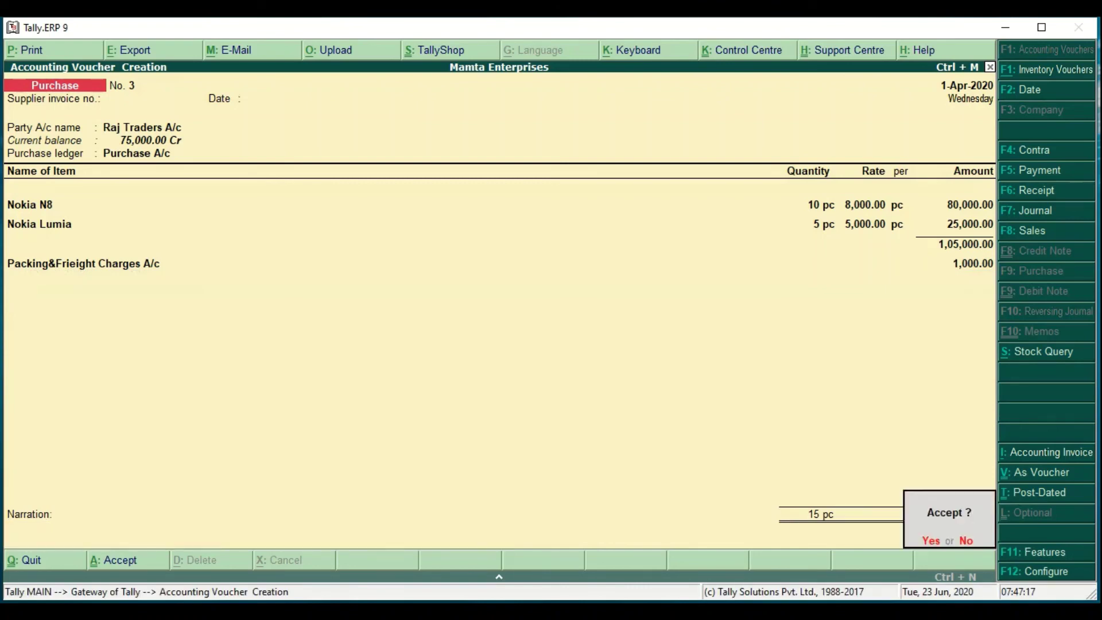
key(Return)
key(alt+F7)
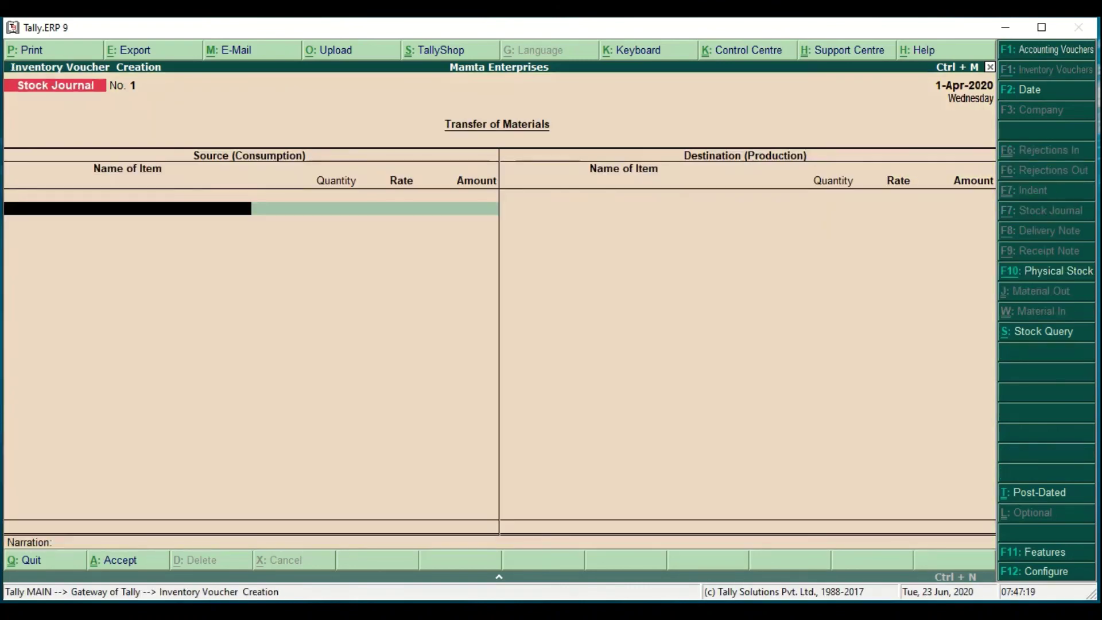
key(Escape)
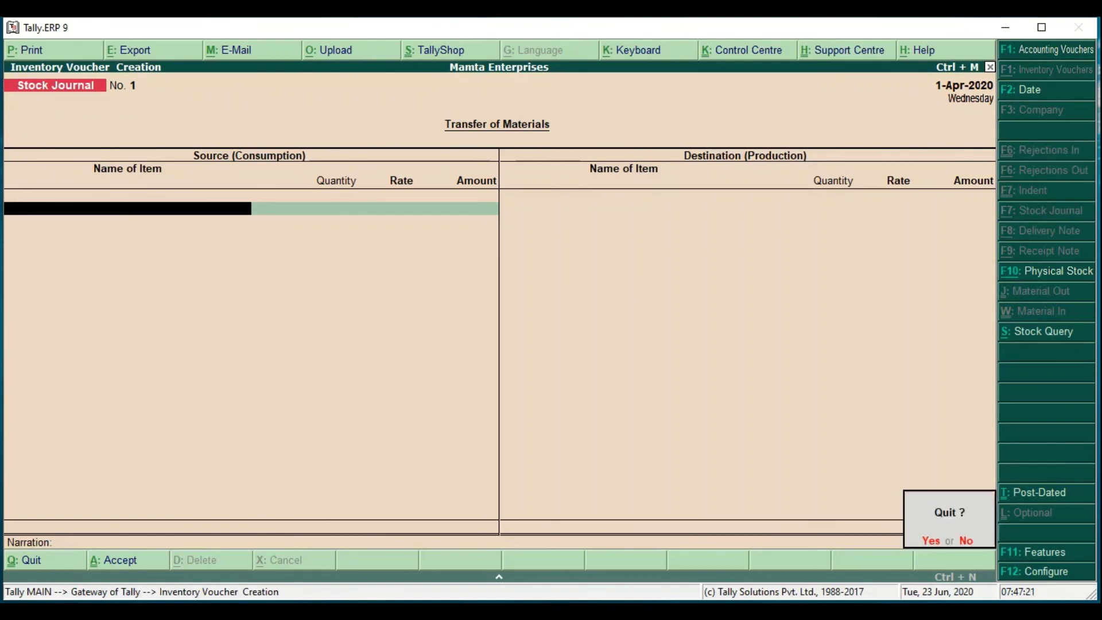
key(Return)
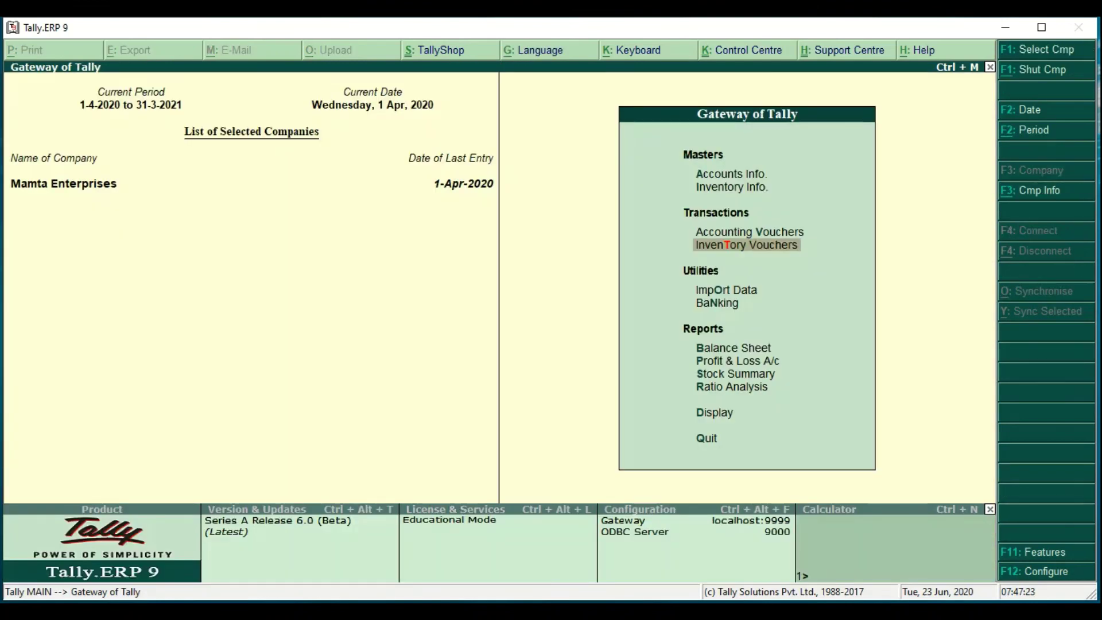
- Show the Stock Summary in detailed form and examine the closing rates and values of Nokia Lumia and Nokia N8
key(Down)
key(Down)
key(Down)
key(Down)
key(Down)
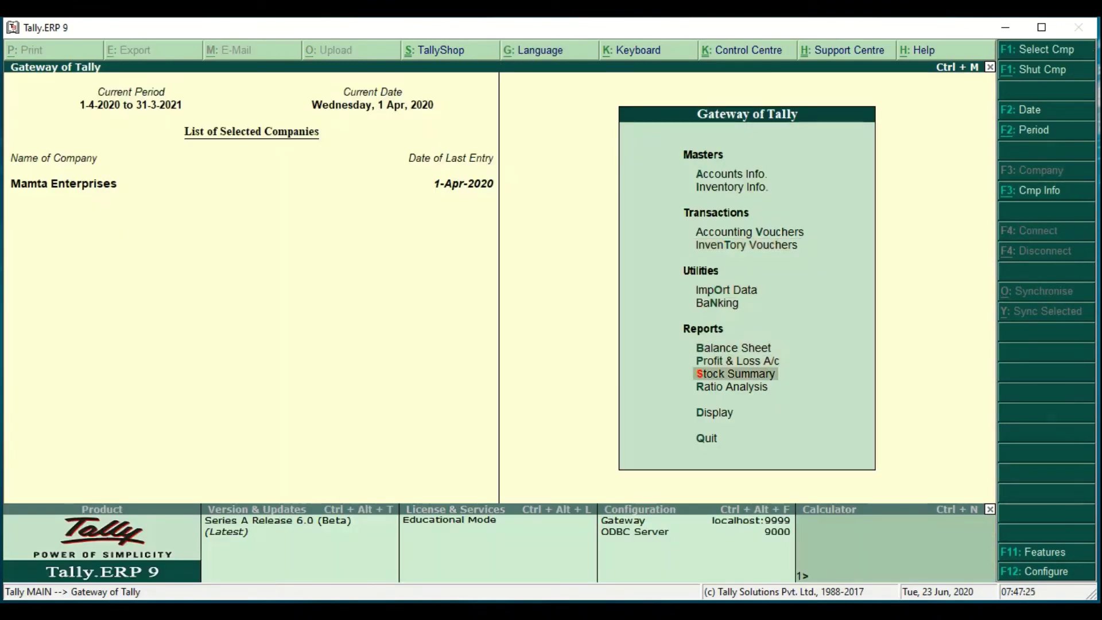
key(Return)
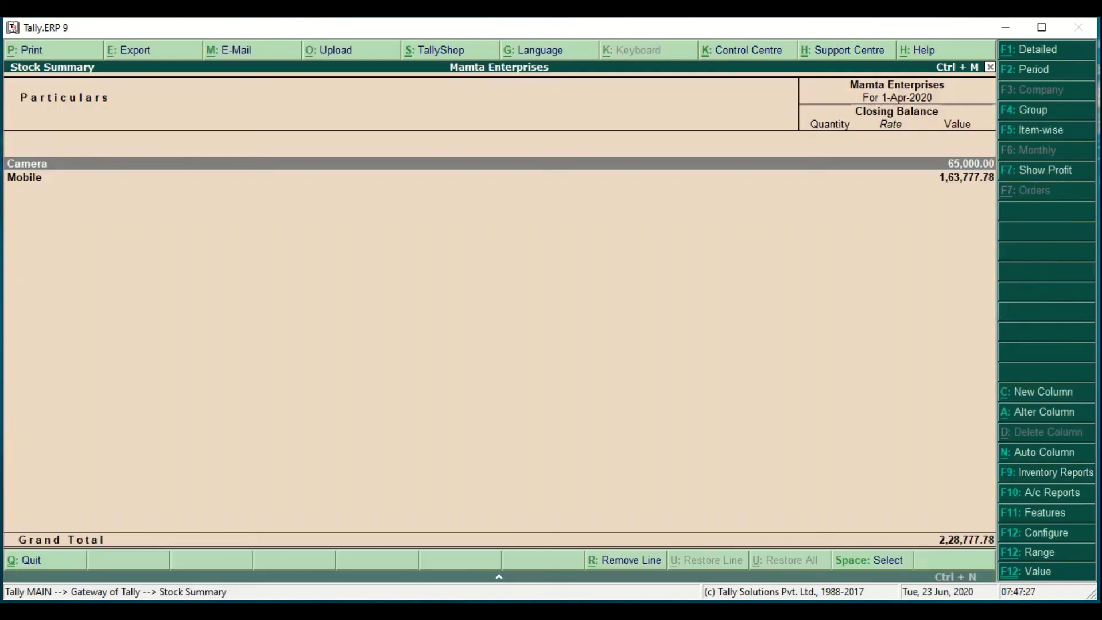
key(alt+F1)
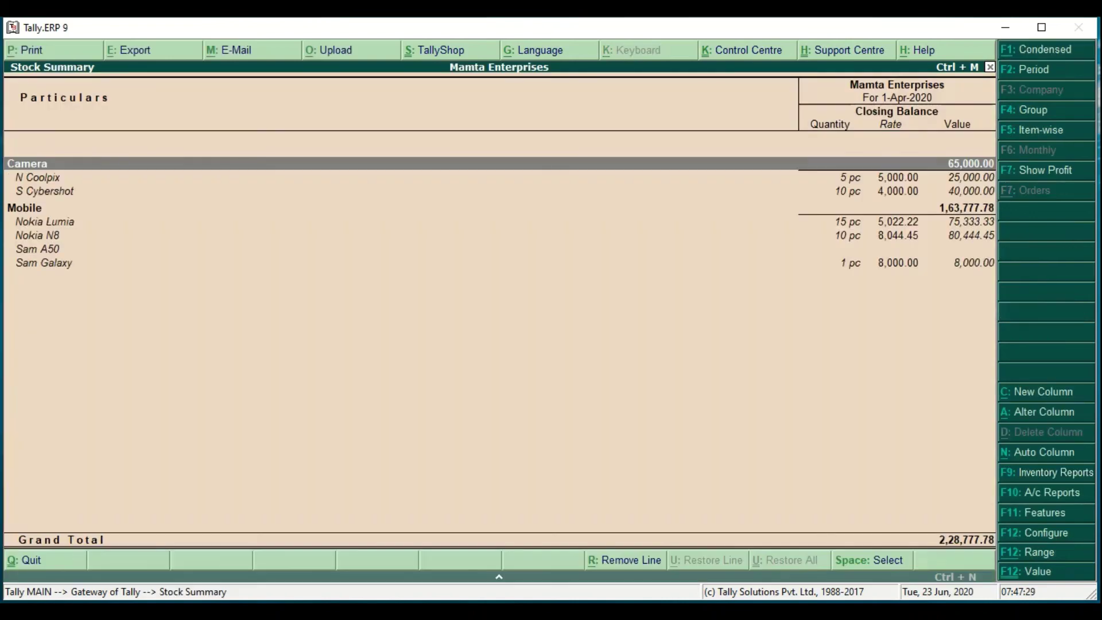
key(Down)
key(Down)
key(Down)
key(Down)
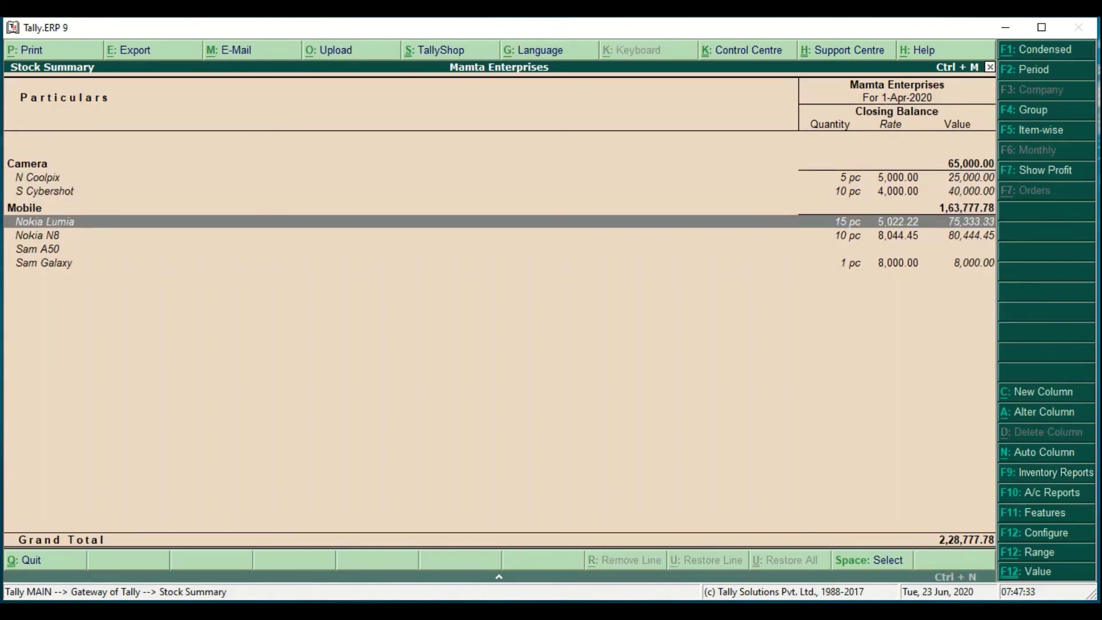
key(Down)
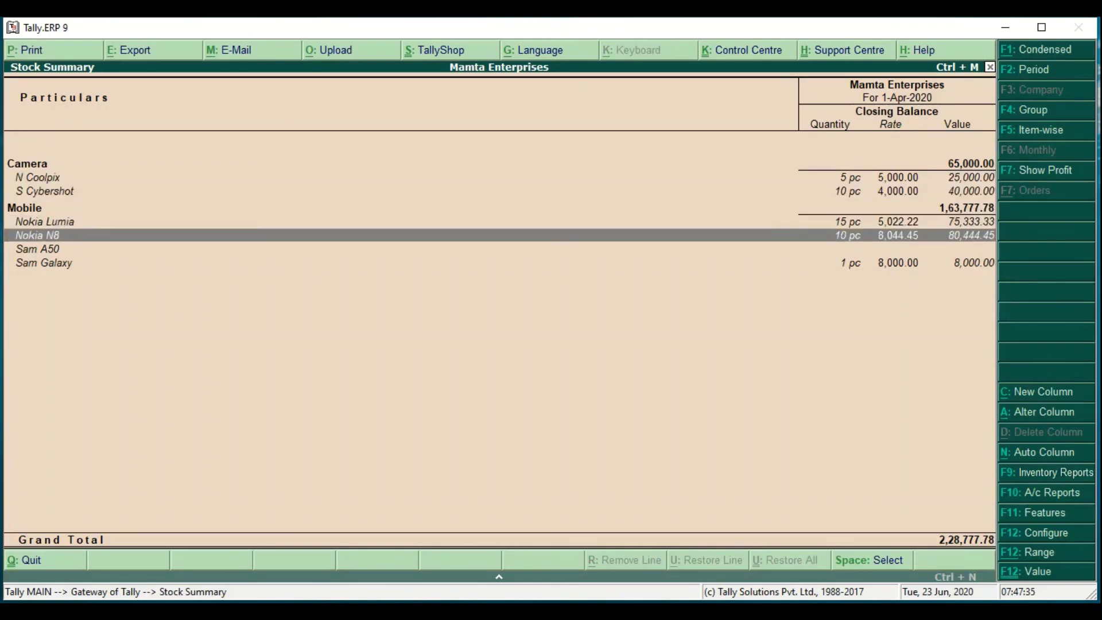
- Drill into Nokia Lumia's April stock vouchers and compare the inward values of its two Raj Traders purchases
key(Up)
key(Return)
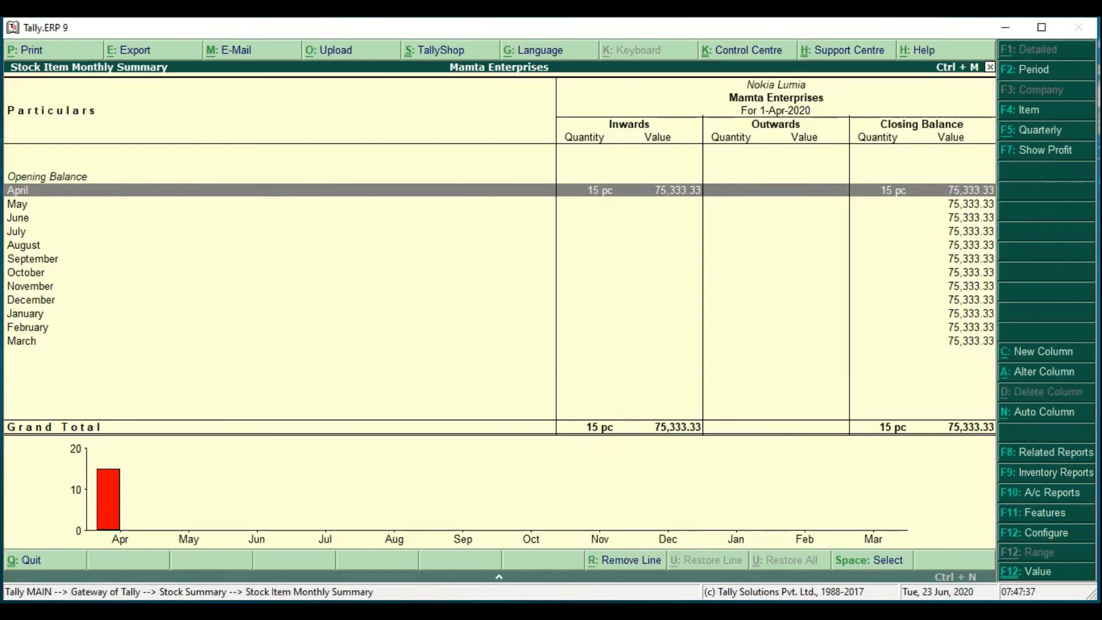
key(Return)
key(Down)
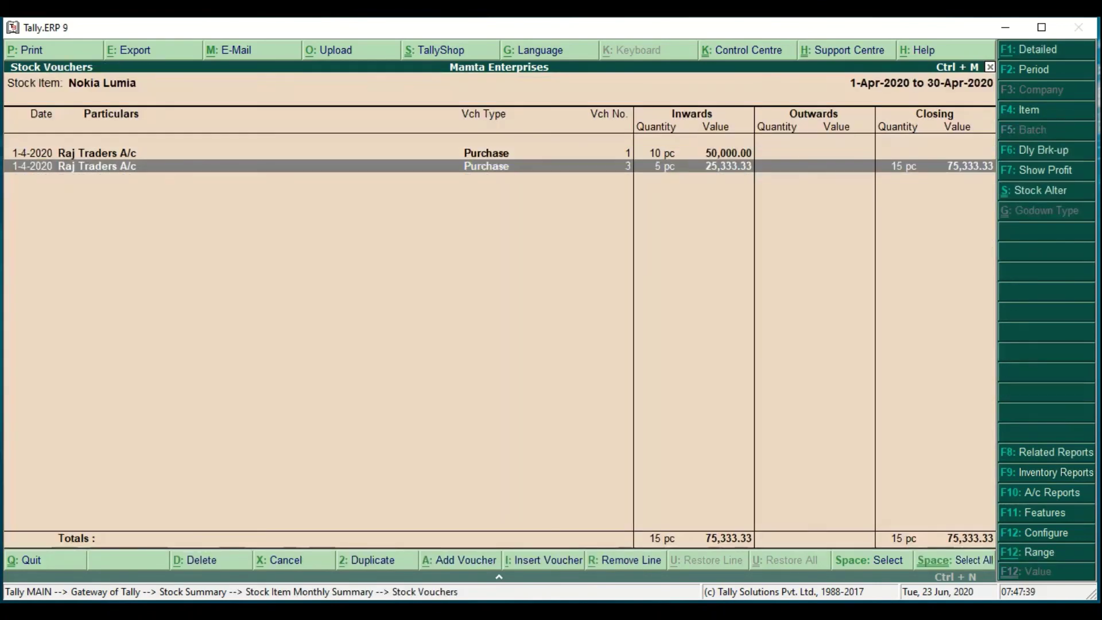
key(Up)
key(Down)
key(Up)
key(Down)
- Review the items and additional charges in purchase voucher No. 3, and return to the stock vouchers list without making changes
key(Return)
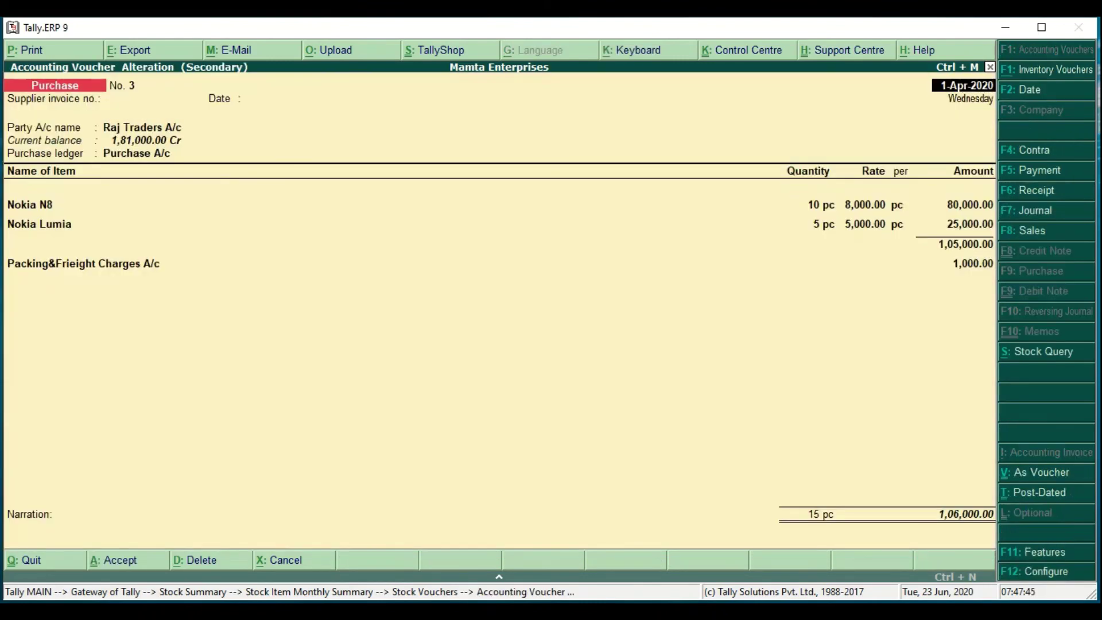
key(Escape)
key(Return)
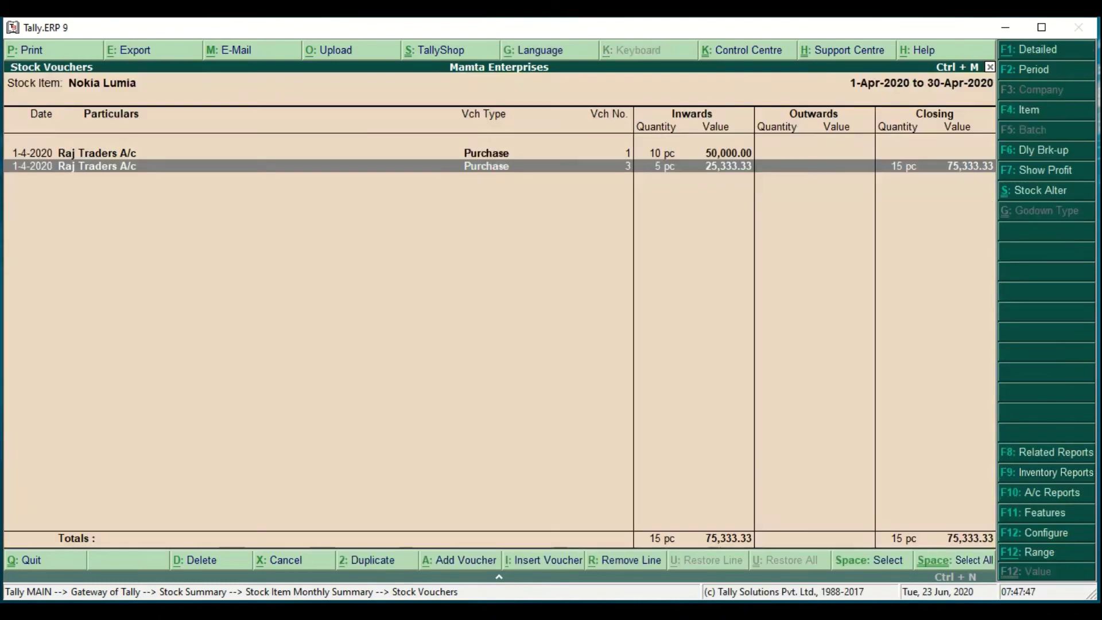